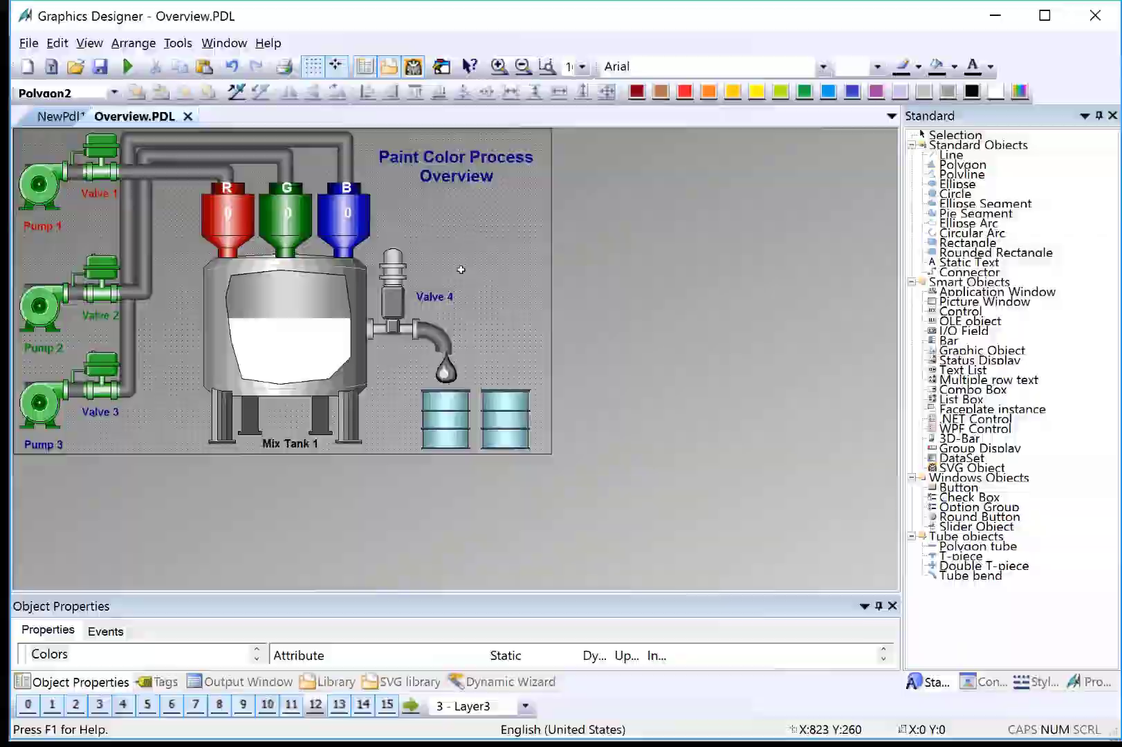
Step: Switch to Tag Management and browse the Structure tags lists of types, tags and elements
key("alt+Tab")
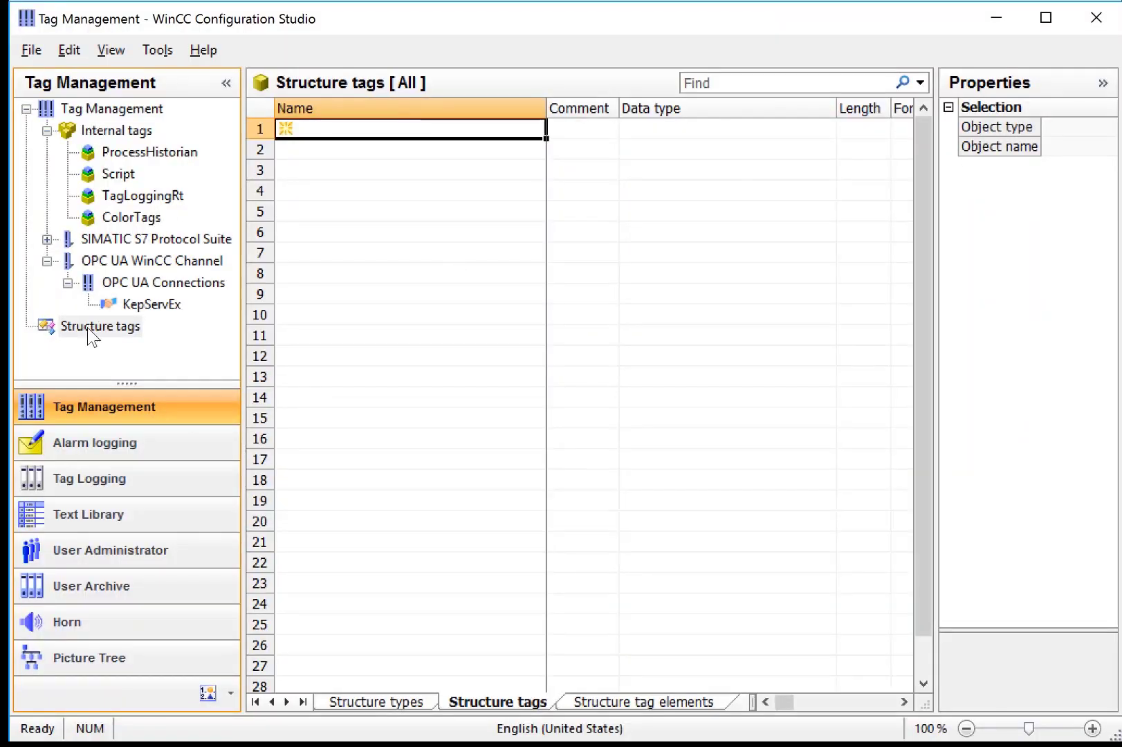
left_click(89, 327)
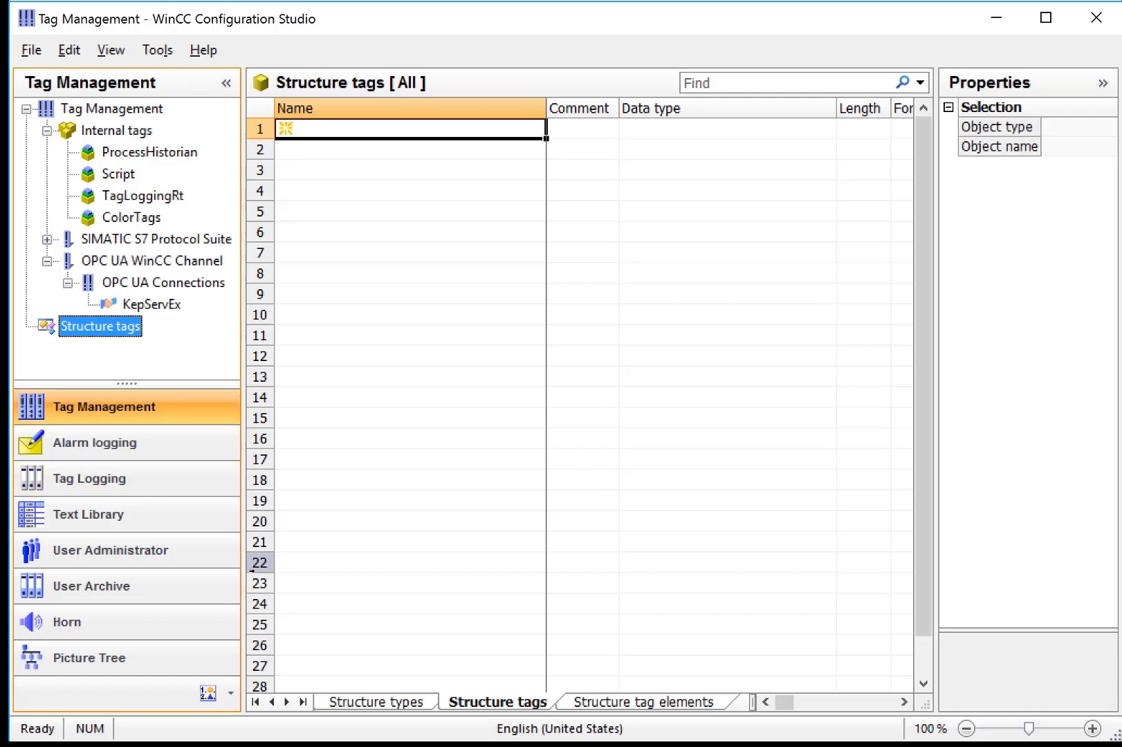
left_click(385, 704)
left_click(460, 704)
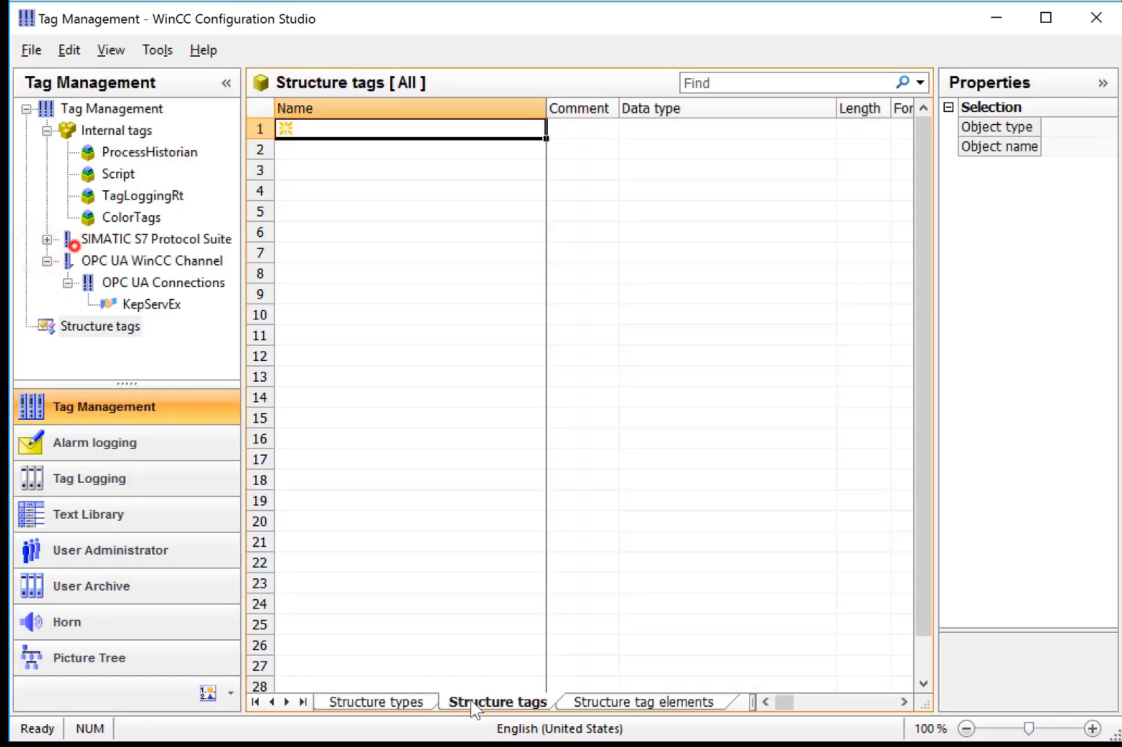
left_click(564, 704)
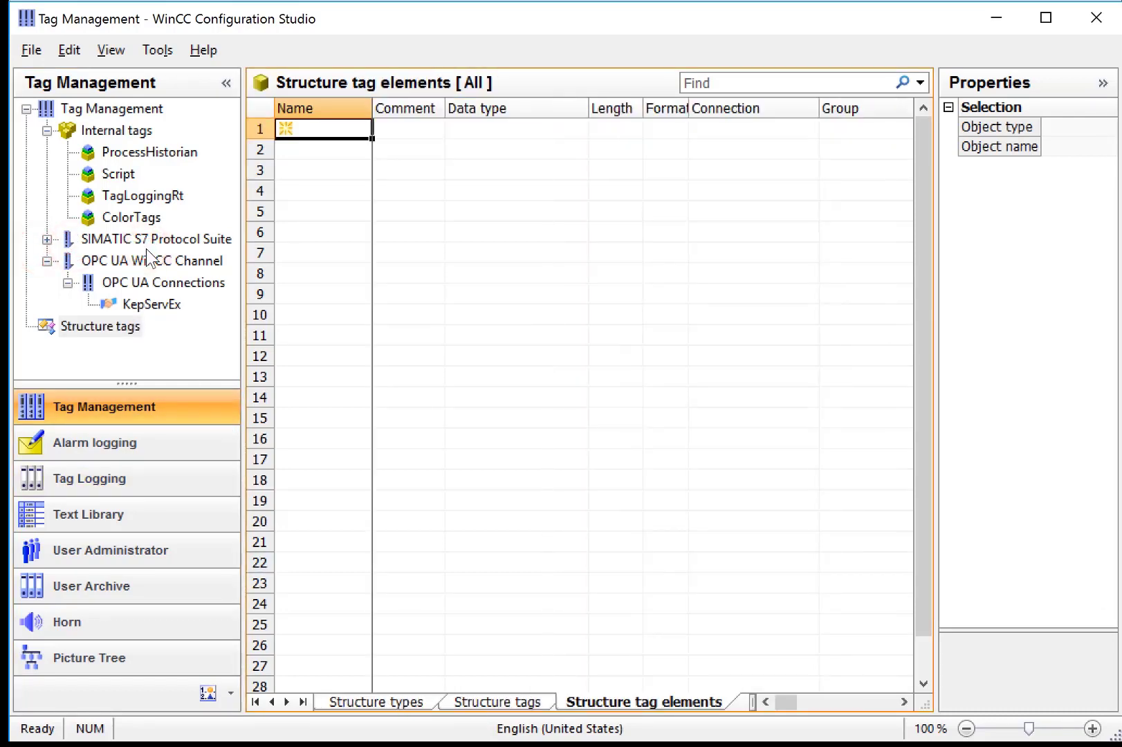
left_click(529, 704)
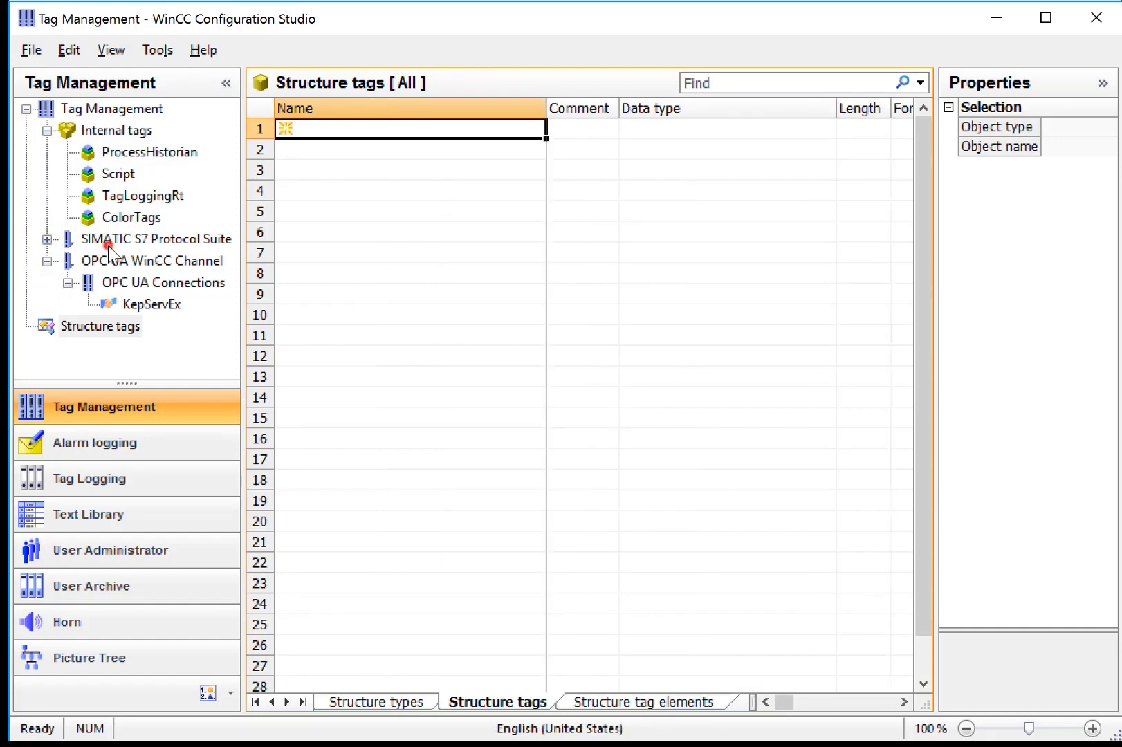
left_click(122, 331)
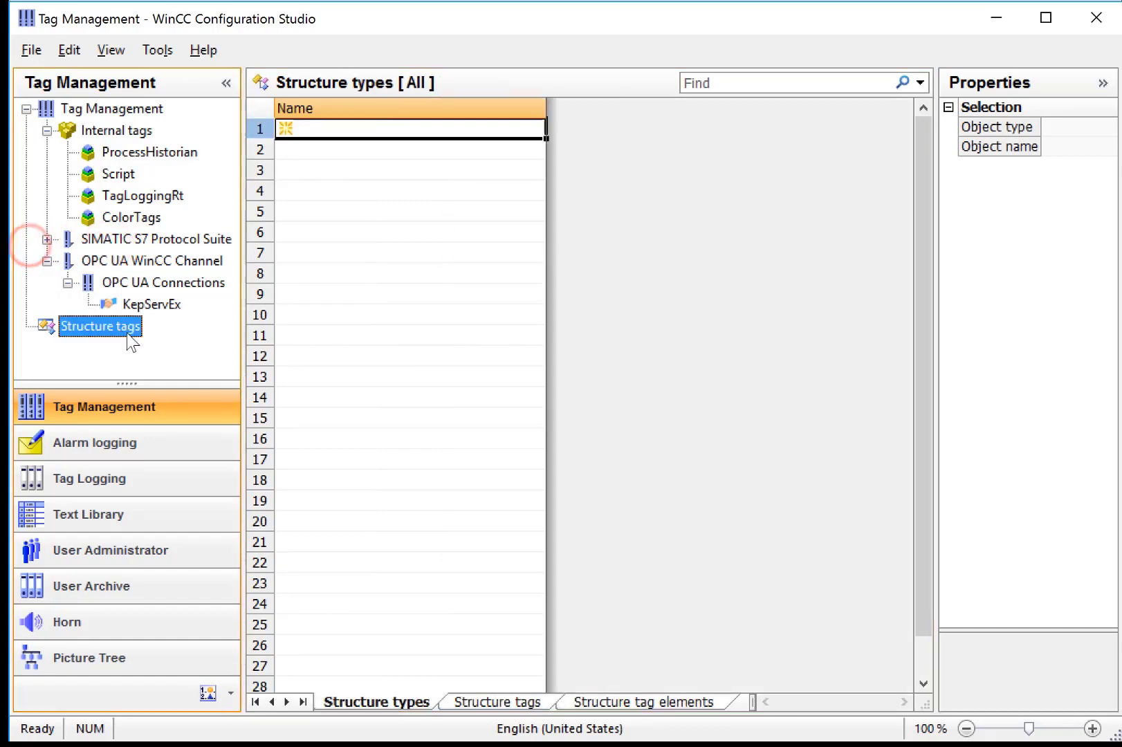
Step: Create a new structure type under Structure tags and name it Color
right_click(131, 340)
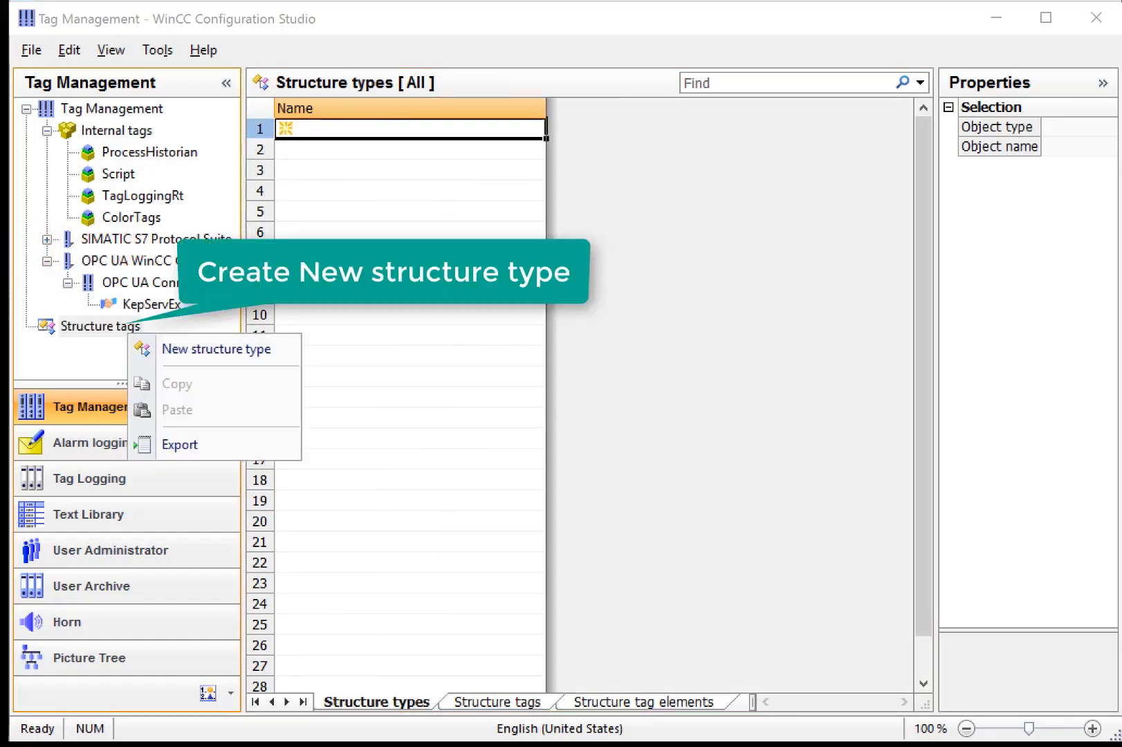
left_click(214, 350)
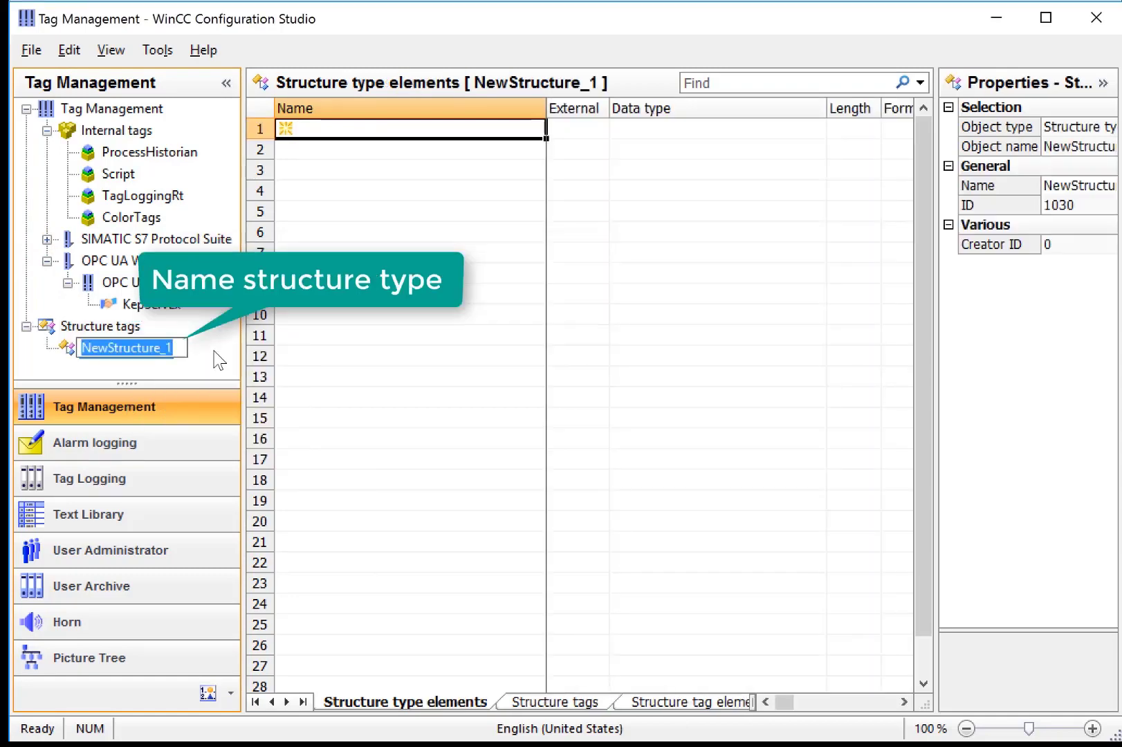
type("Color")
key("Return")
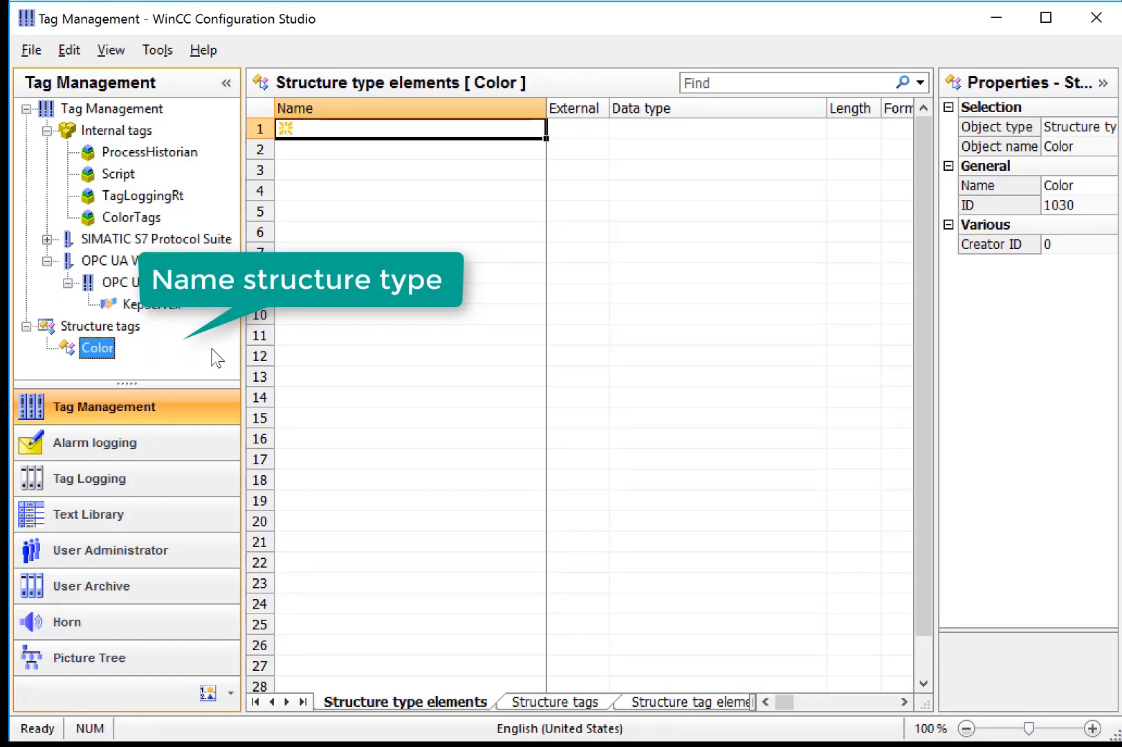
Step: Add a new element named VALVE_ON to the Color structure type
right_click(113, 359)
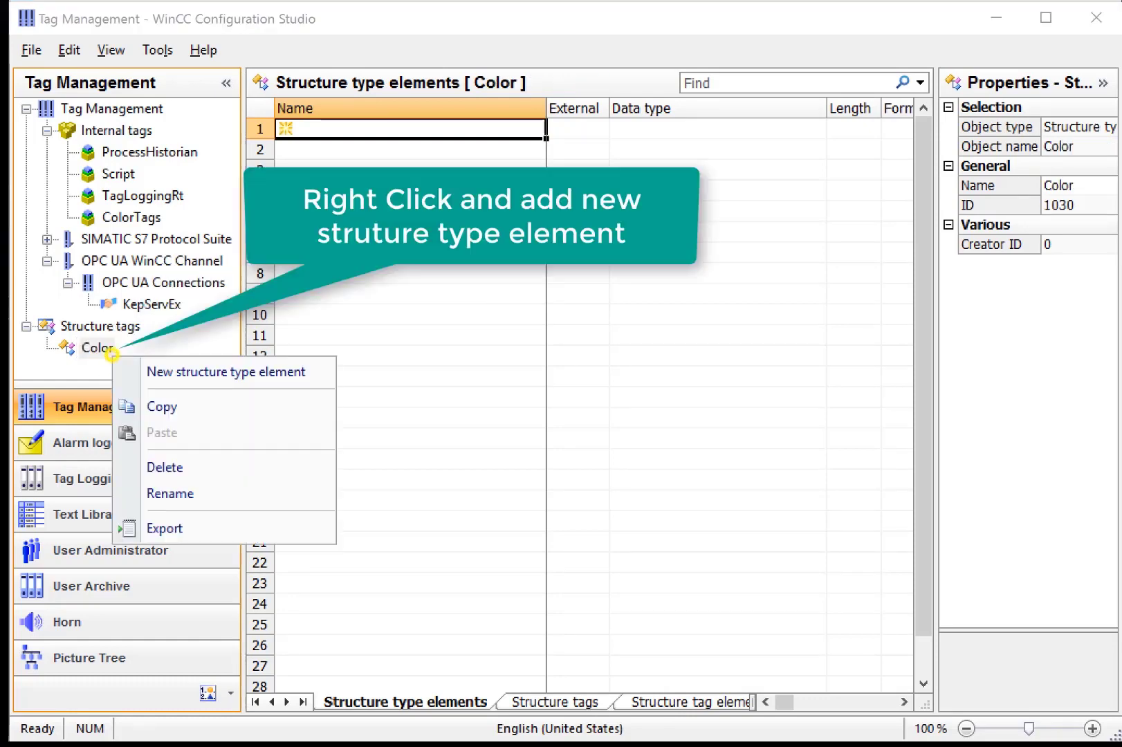
left_click(202, 373)
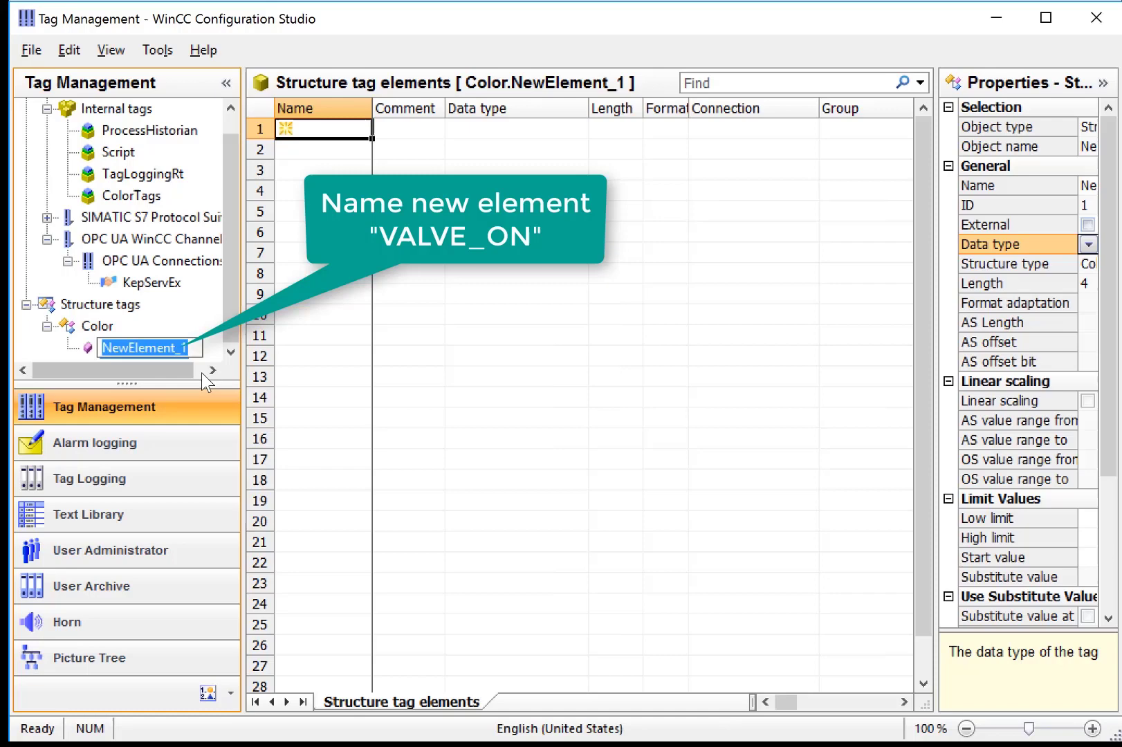
key("Caps_Lock")
type("VALVE_ON")
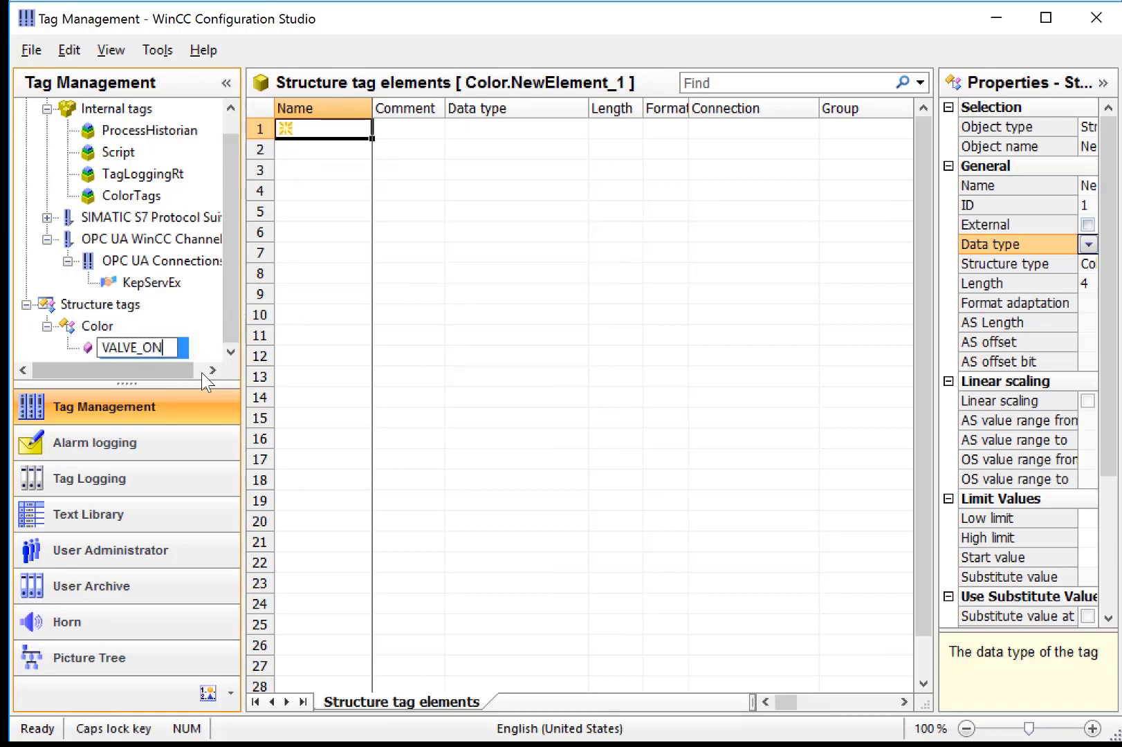
key("Return")
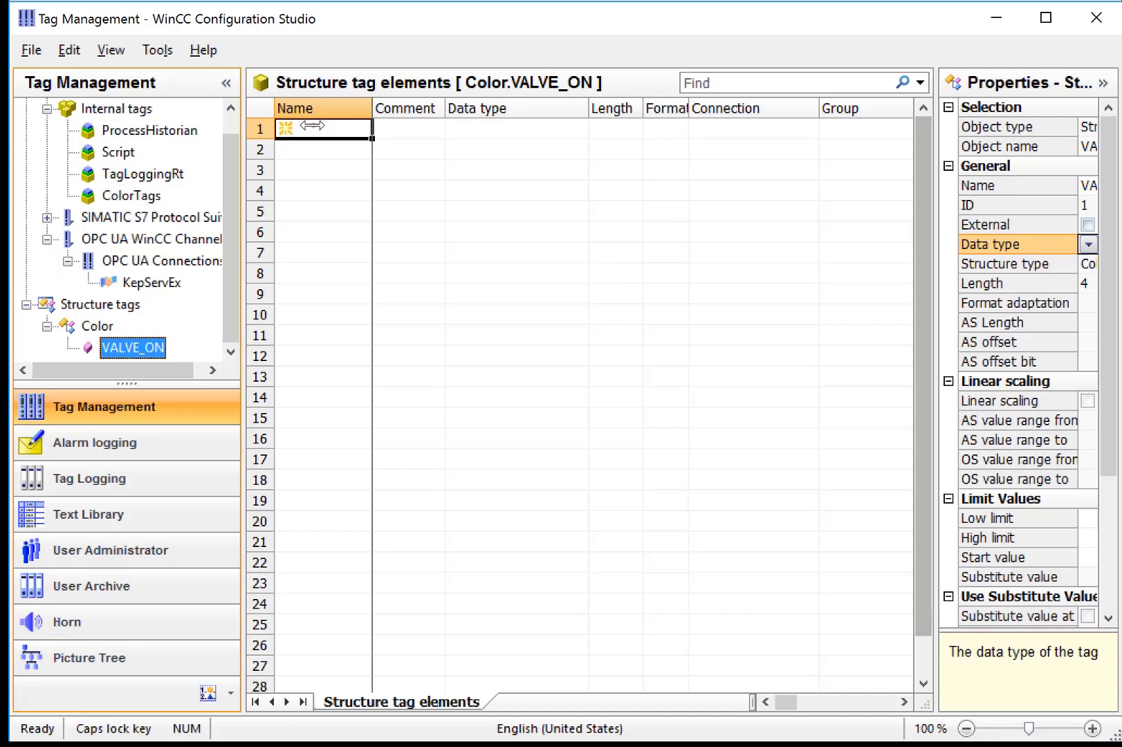
Step: Set VALVE_ON's data type to Binary Tag in the Properties panel
left_click_drag(927, 462, 588, 431)
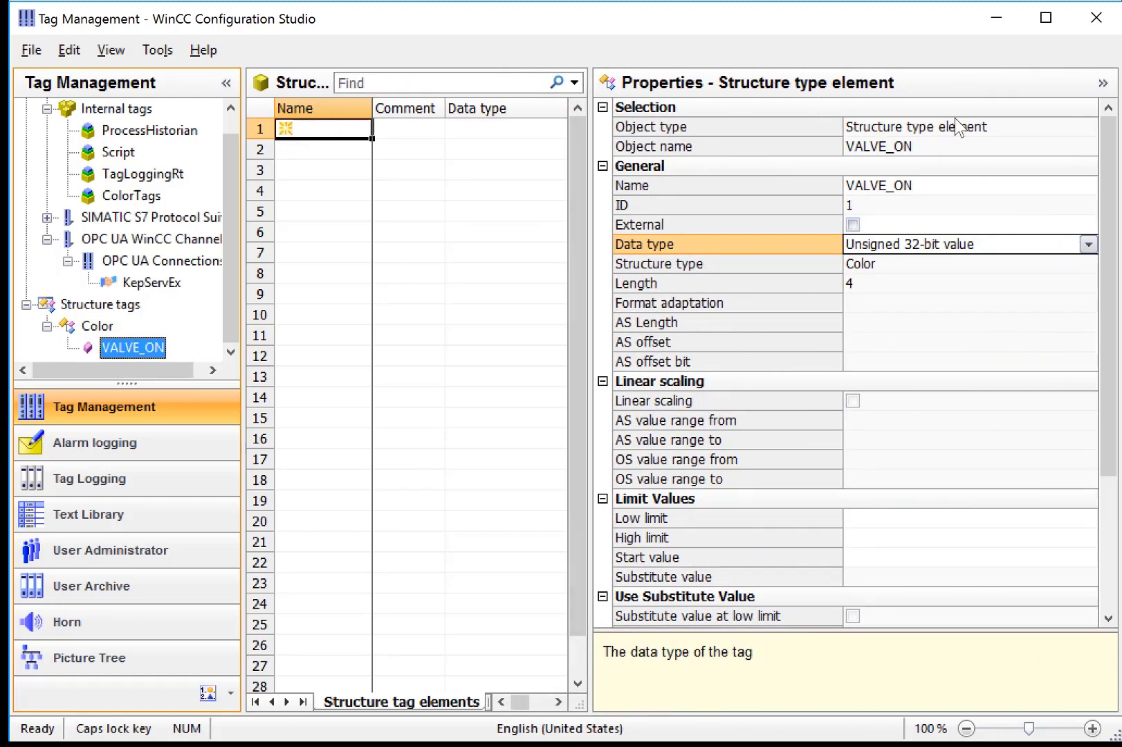
left_click(1088, 244)
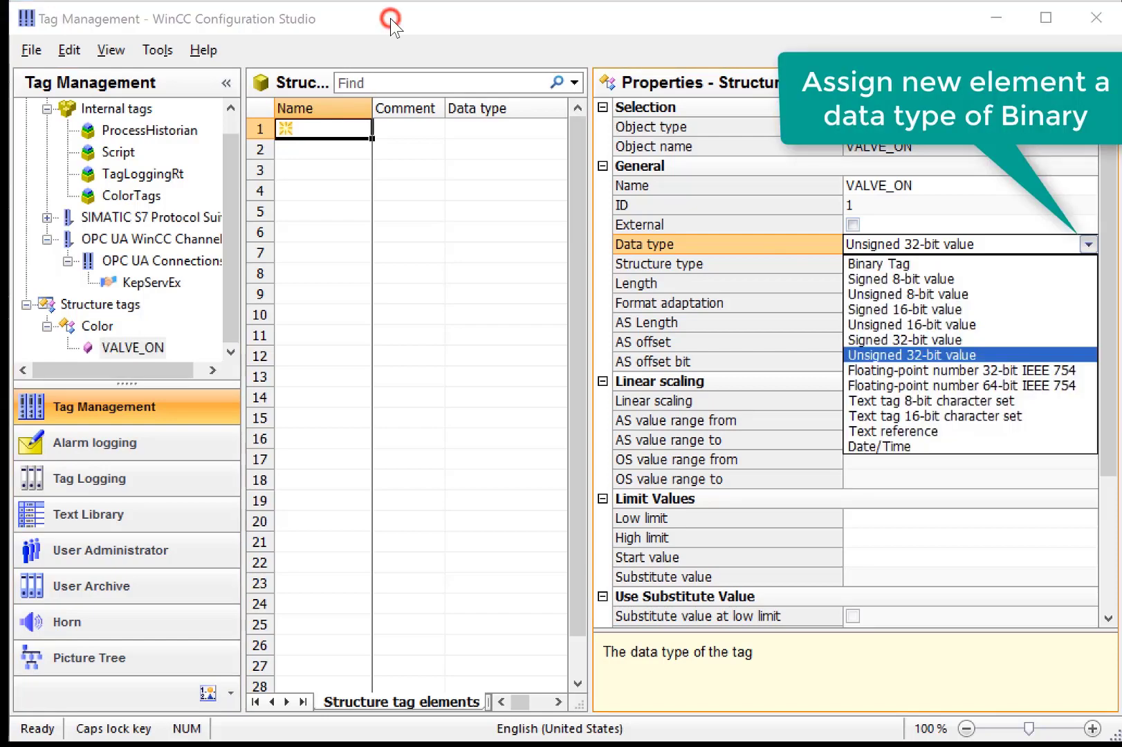
left_click(909, 264)
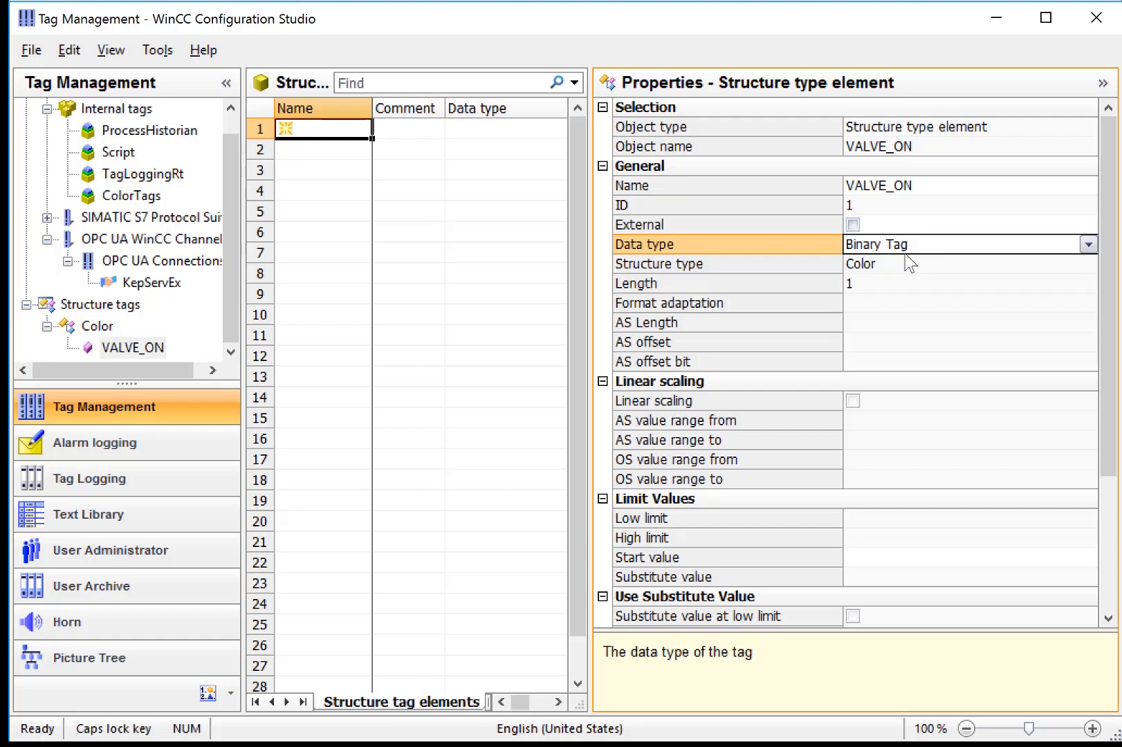
left_click(231, 319)
Step: Add elements VALVE_FAIL, PUMP_ON and PUMP_FAIL to the Color structure type
left_click(88, 328)
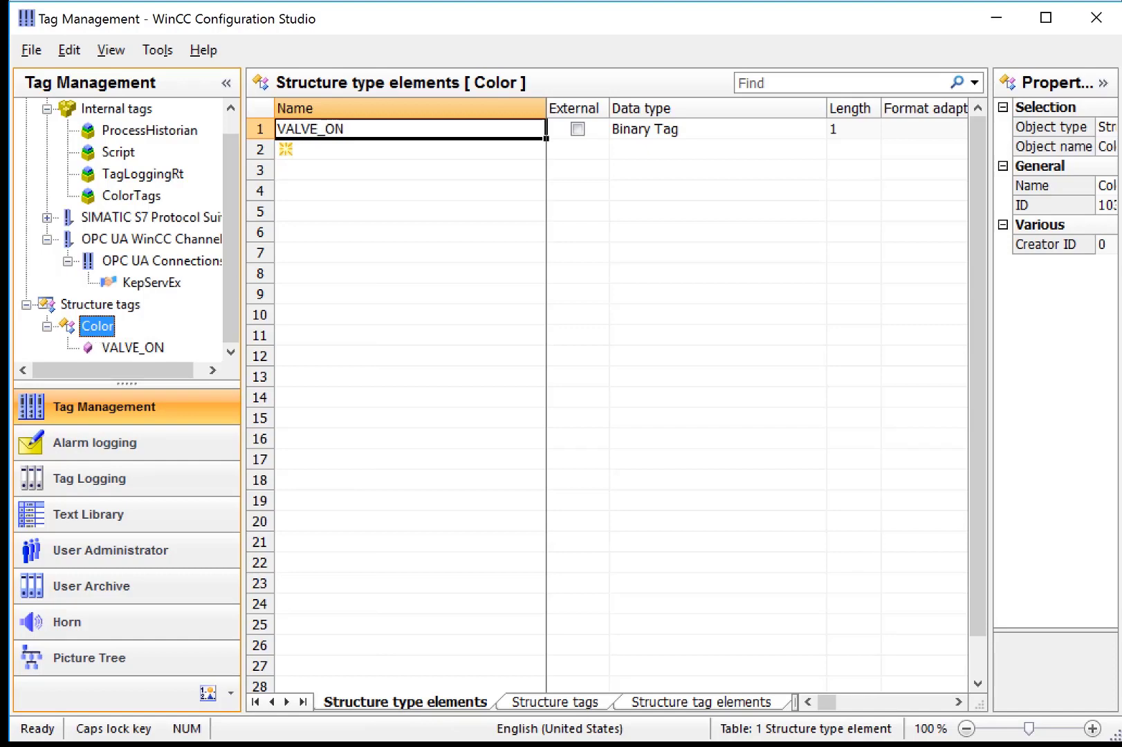
left_click(319, 147)
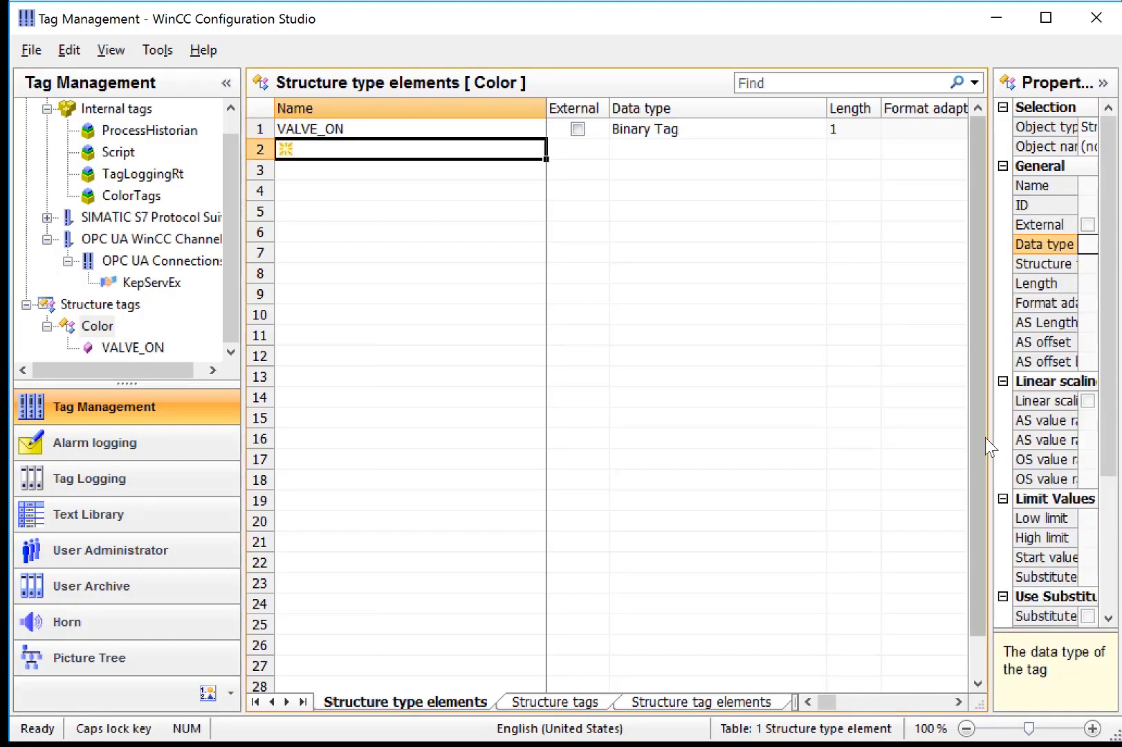
left_click_drag(985, 438, 735, 417)
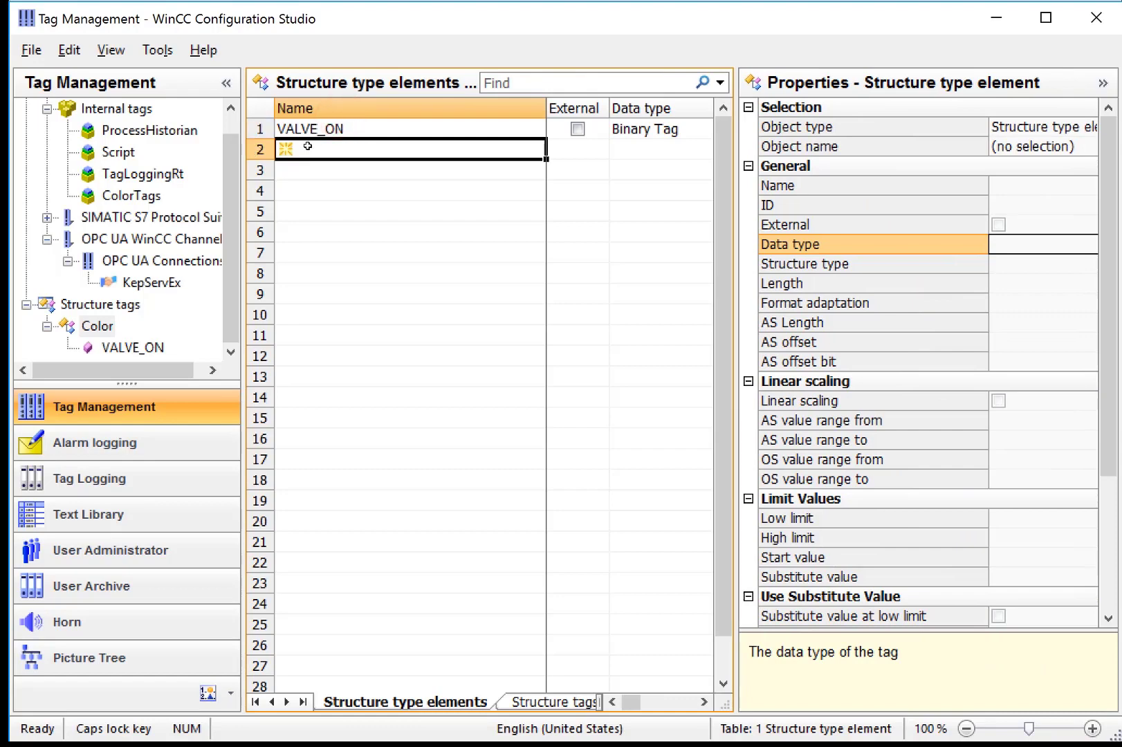
type("VALVE")
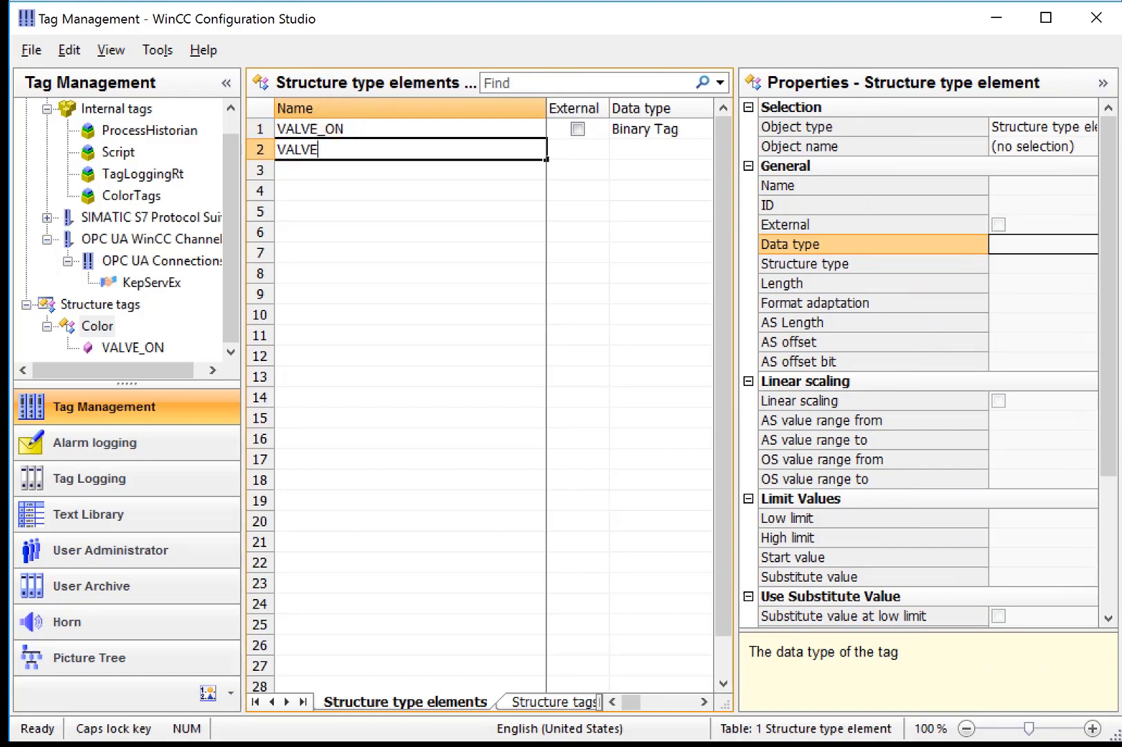
type("_FAIL")
key("Return")
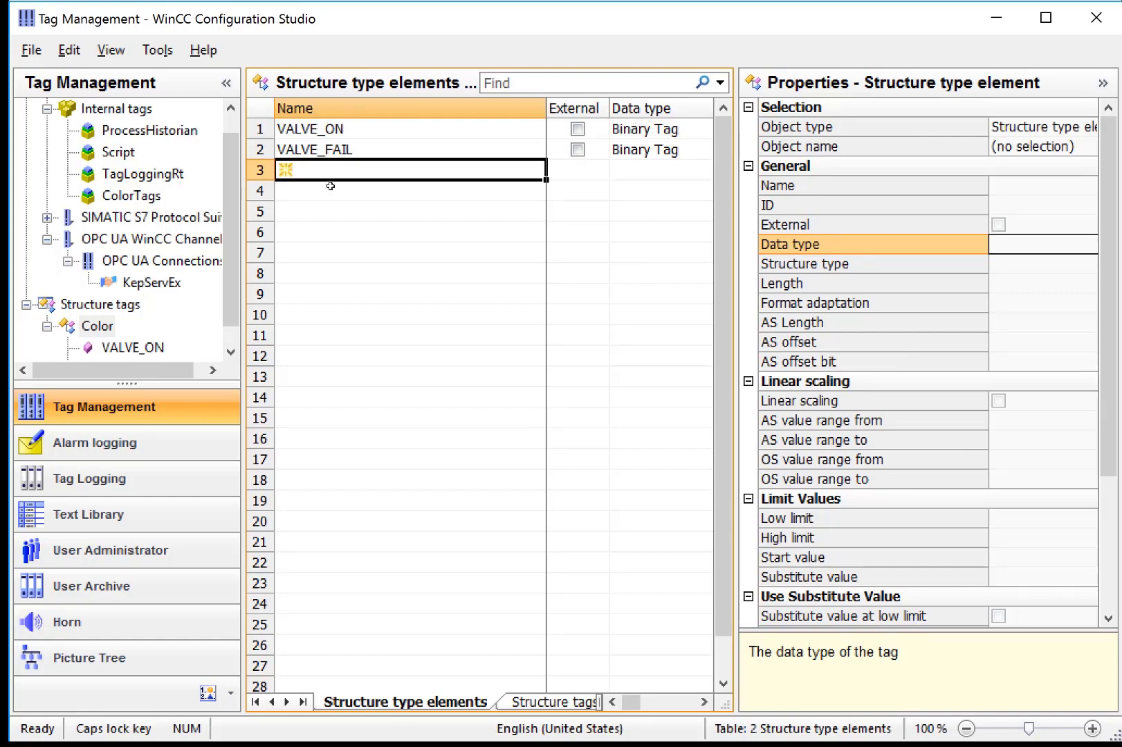
type("PUMP_O")
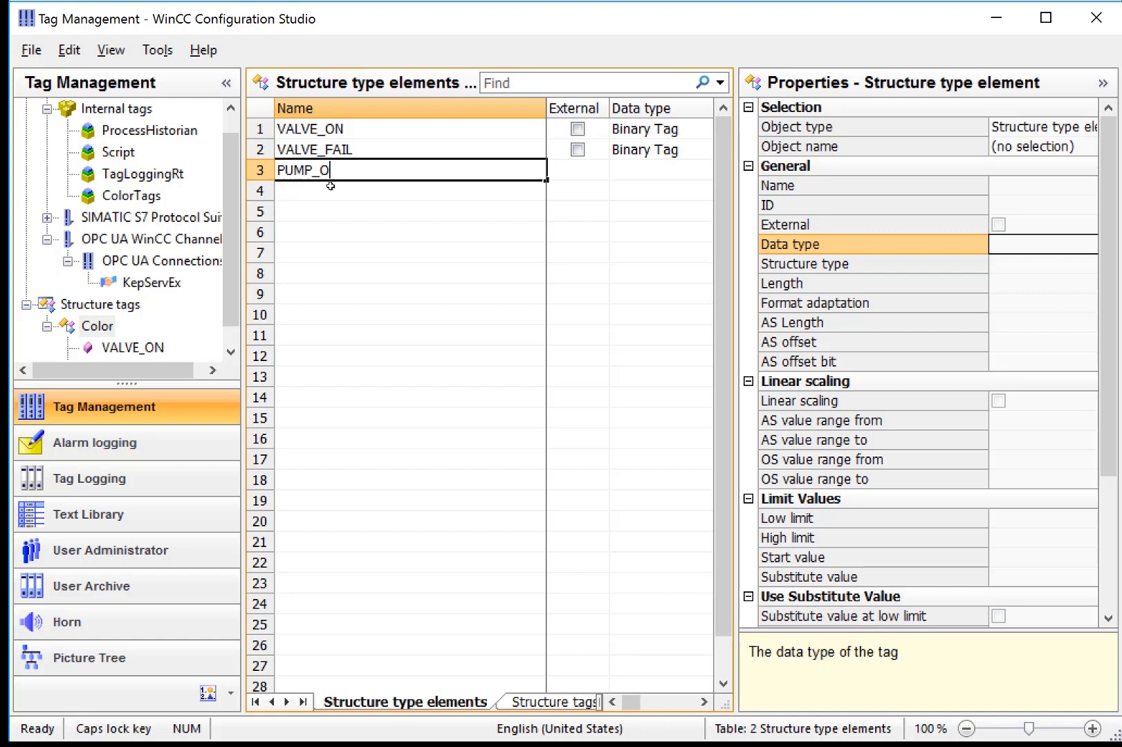
type("N")
key("Return")
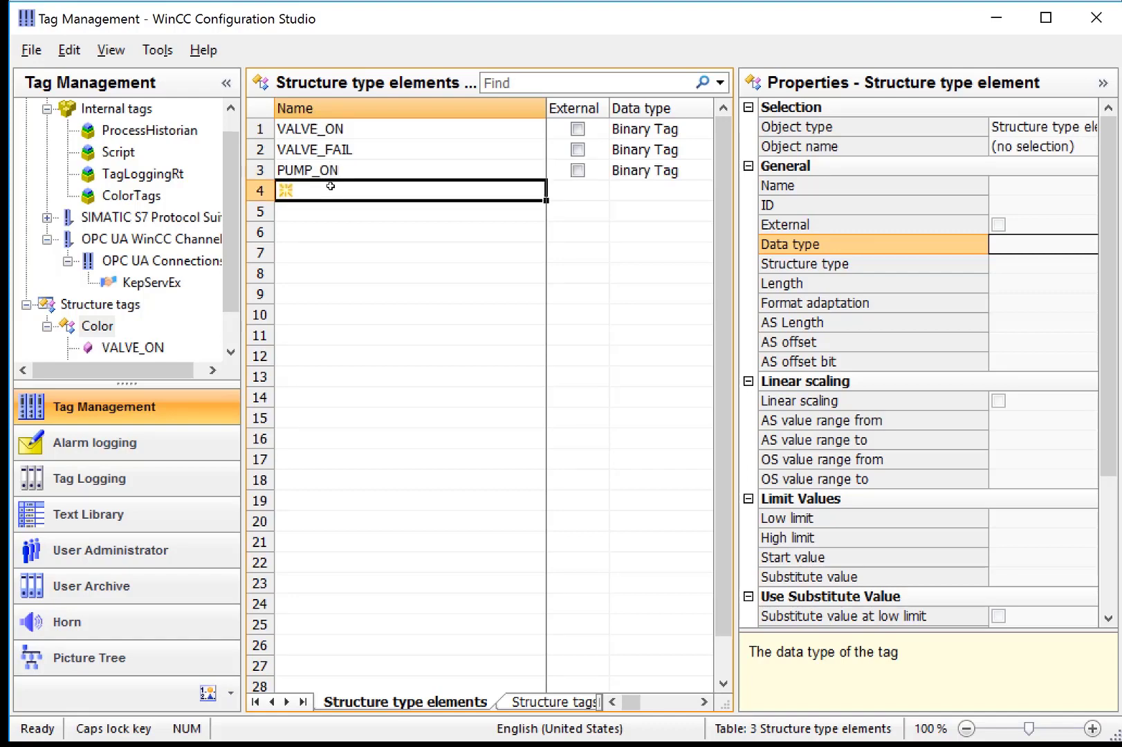
type("P")
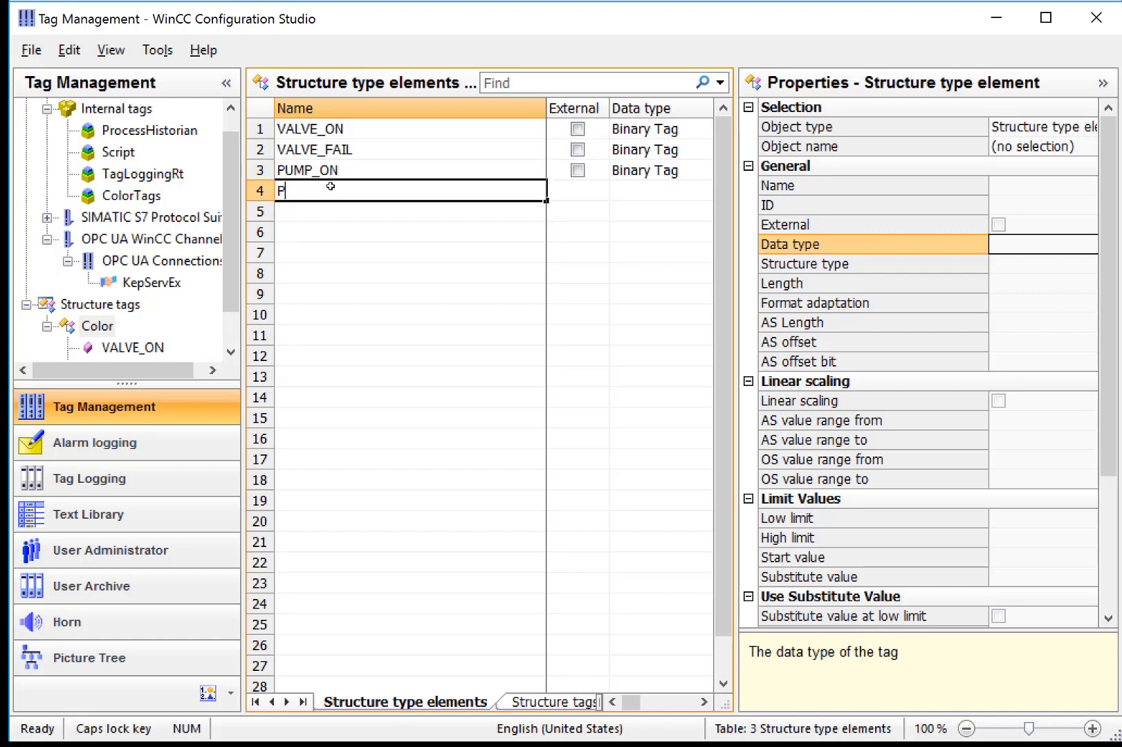
type("UMP_FAIL")
key("Return")
Step: Add a COLOR_STRENGTH element with data type Unsigned 16-bit value
type("COLOR")
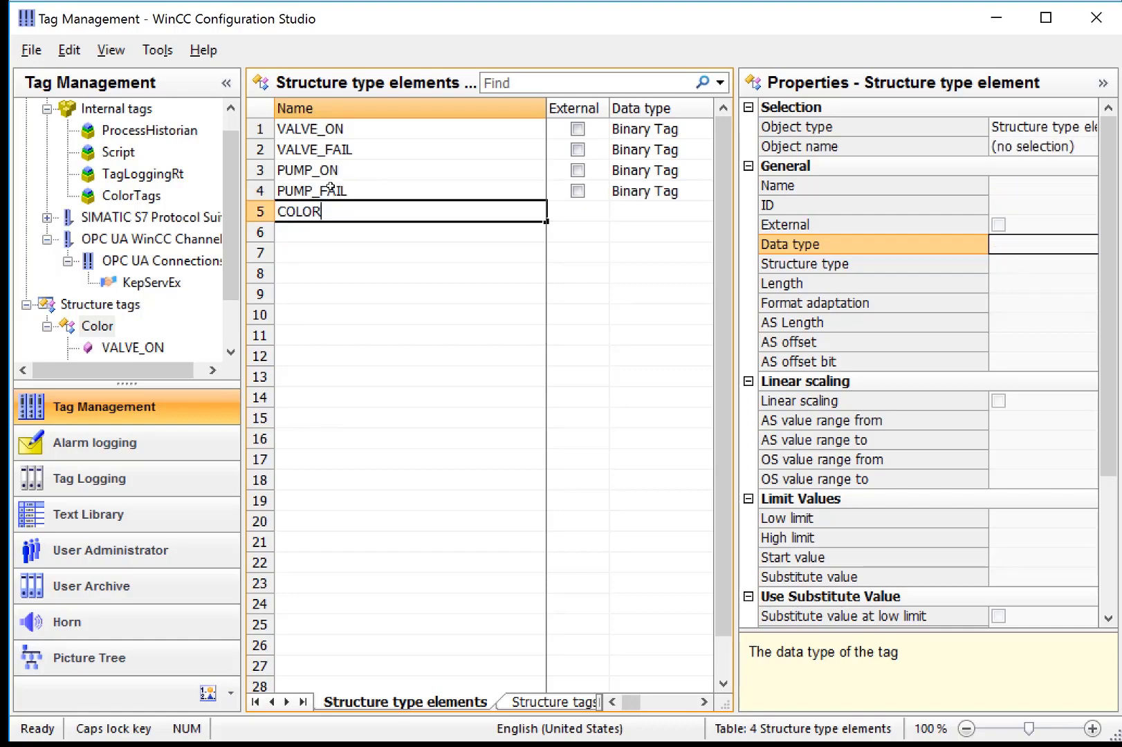
type("_STRENGTH")
key("Return")
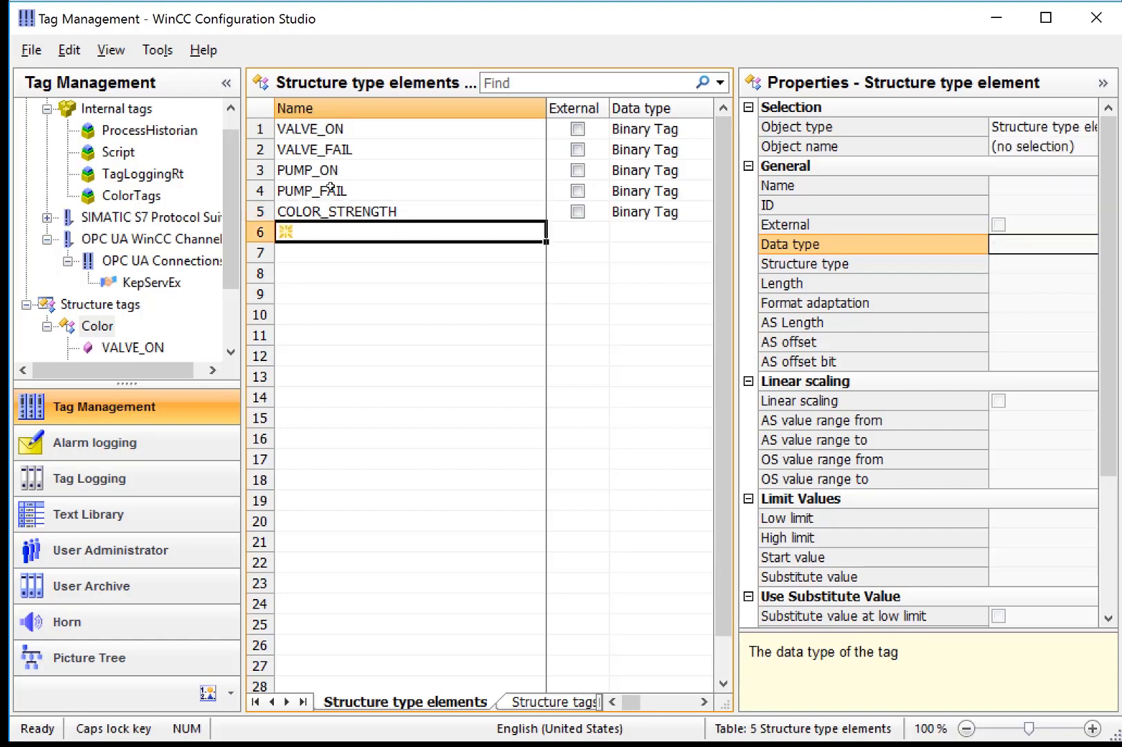
left_click(636, 212)
left_click(1088, 245)
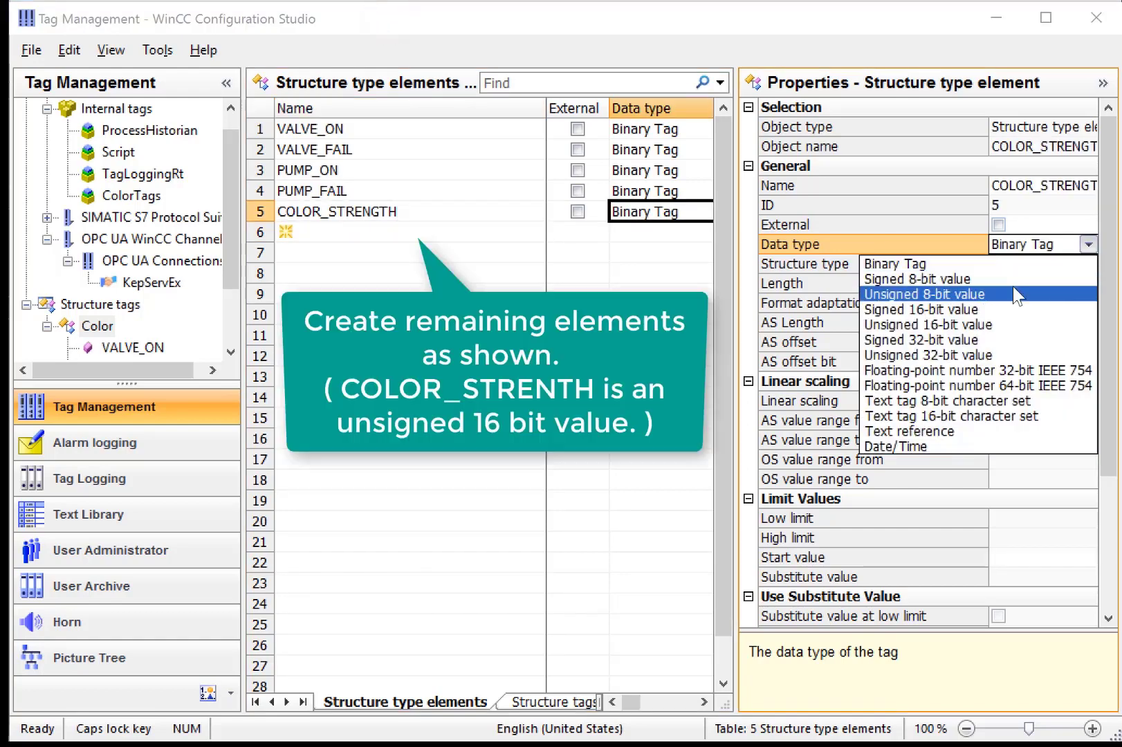
left_click(986, 320)
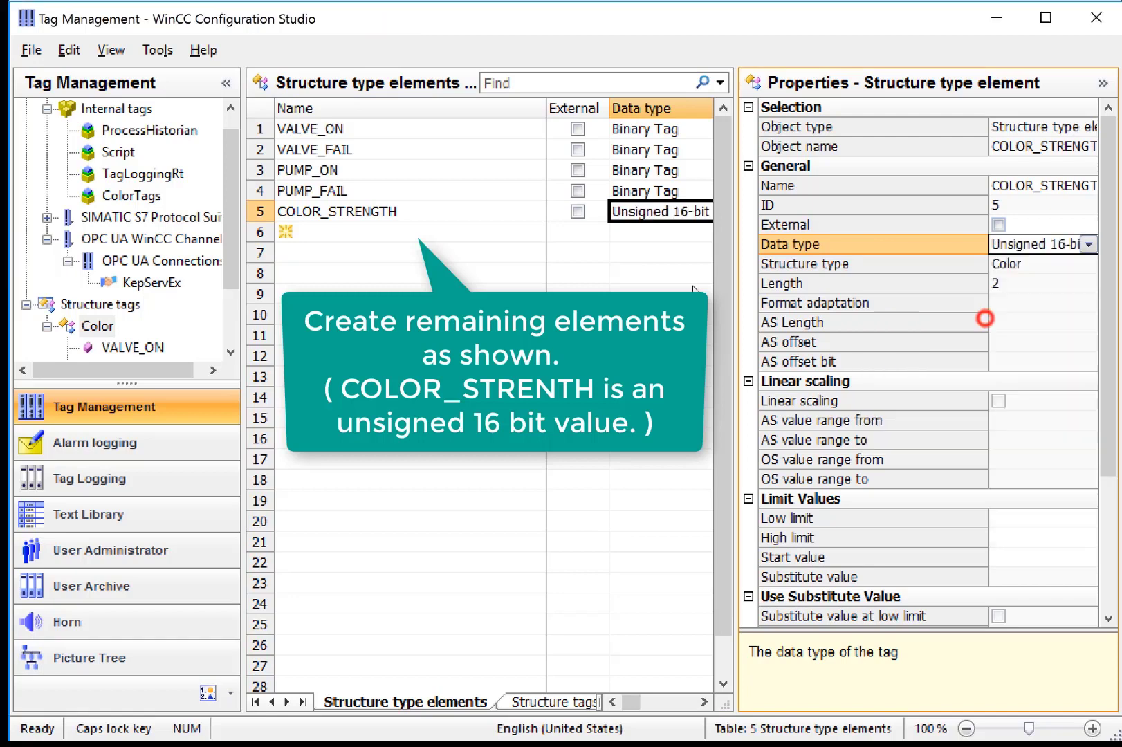
left_click(114, 347)
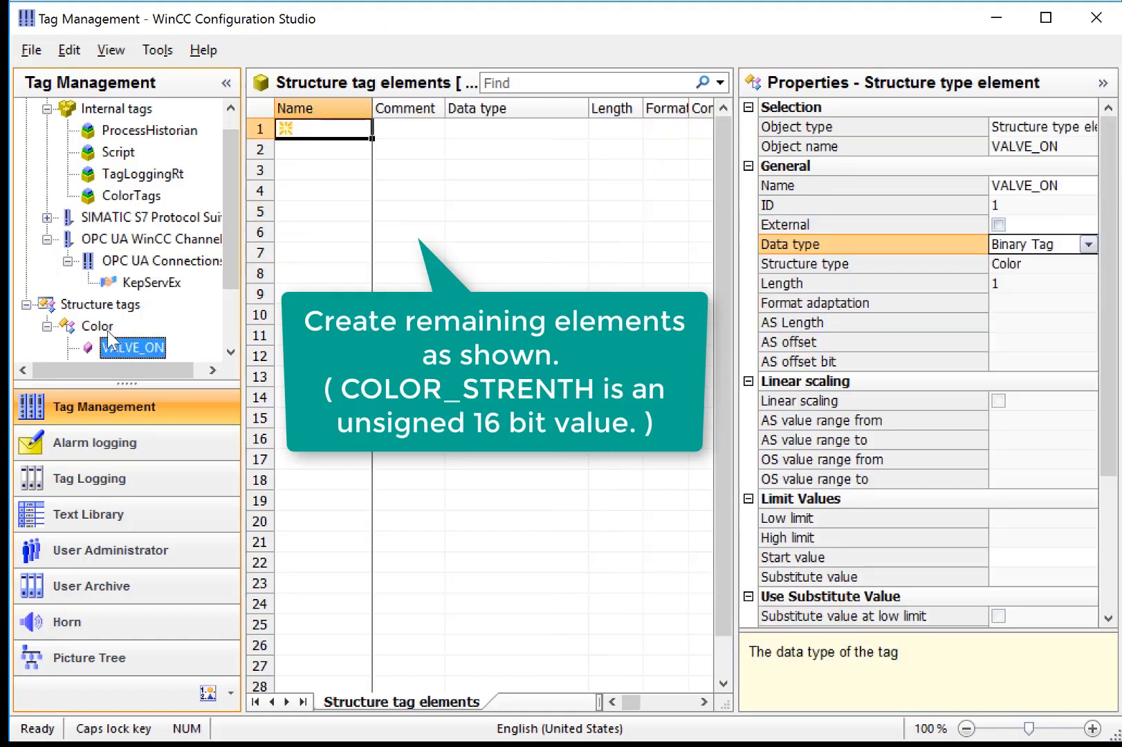
Step: Move the tree selection back up to the Color structure type
key("Up")
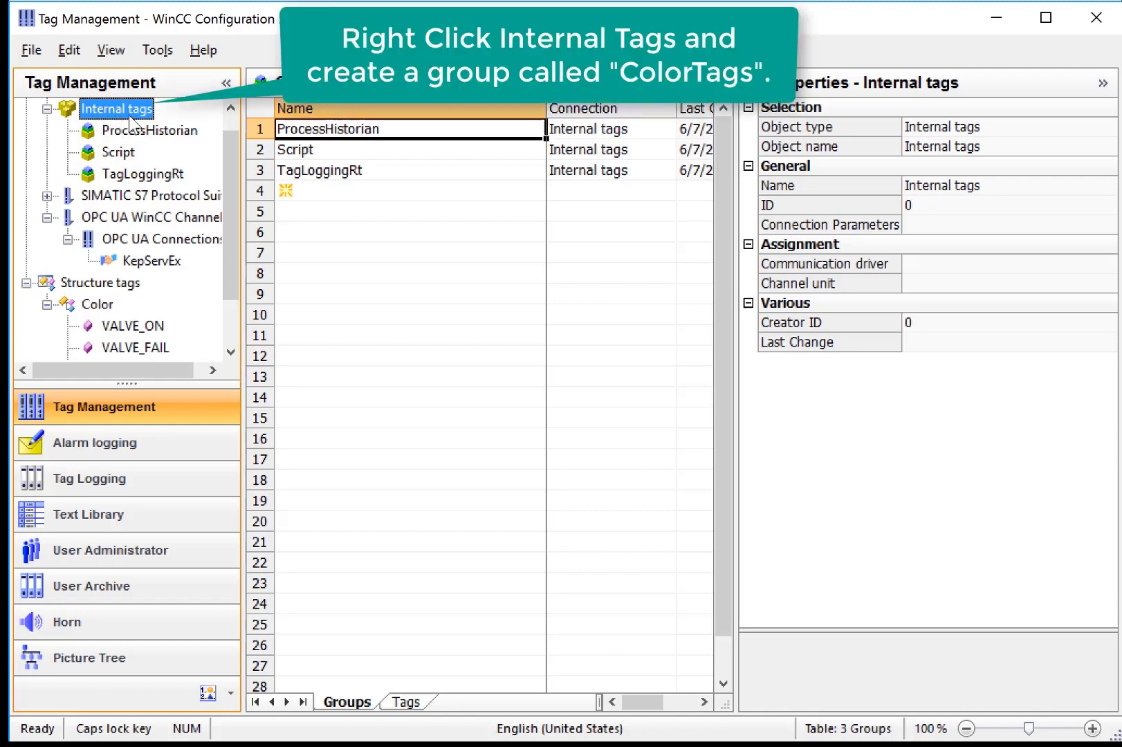
Step: Create a ColorTags group under Internal tags, then select the Color structure type
right_click(131, 119)
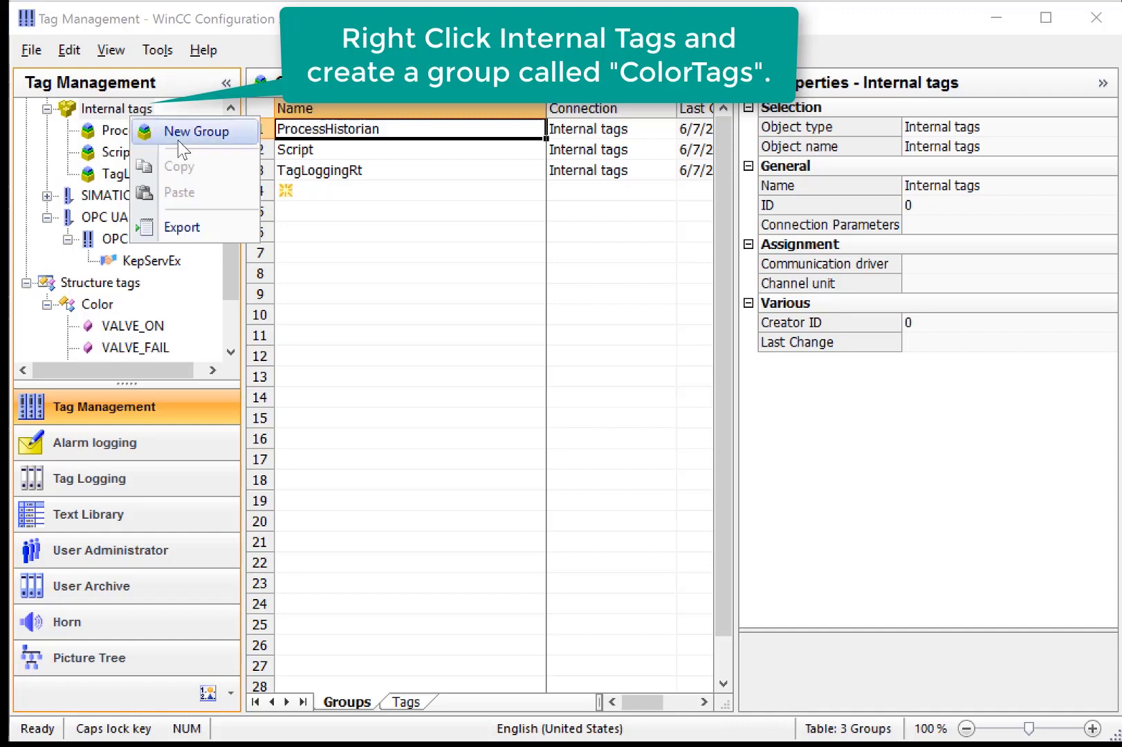
left_click(181, 133)
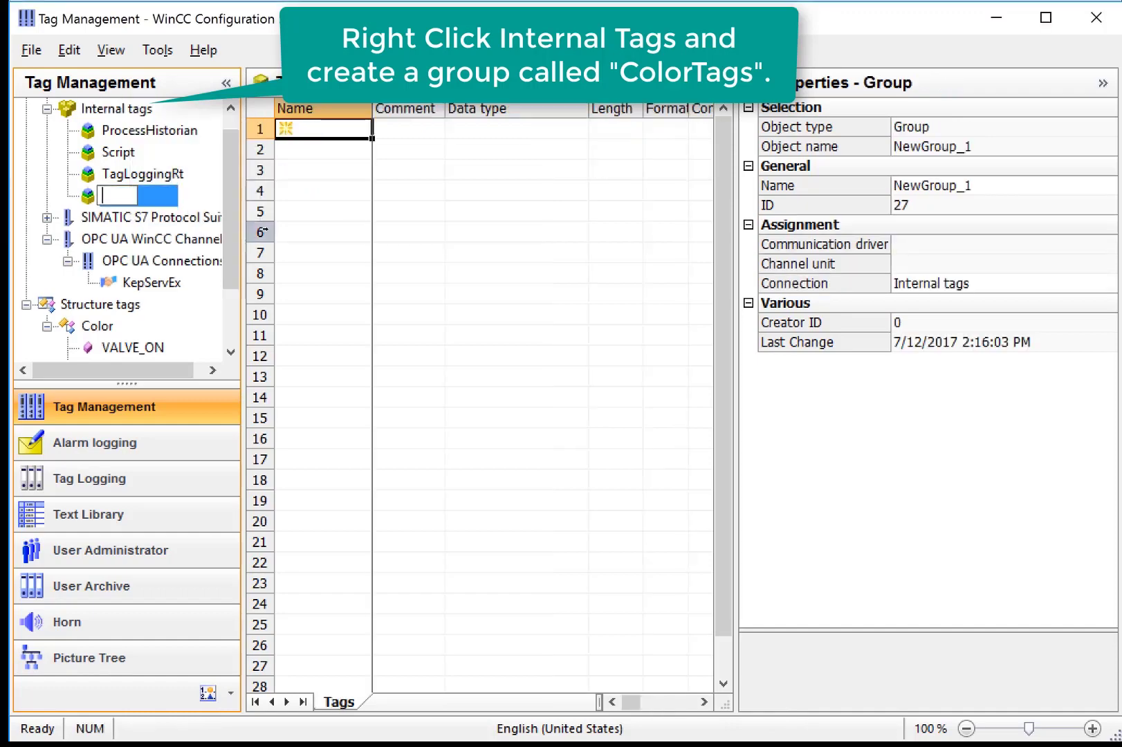
type("ColorTags")
key("Return")
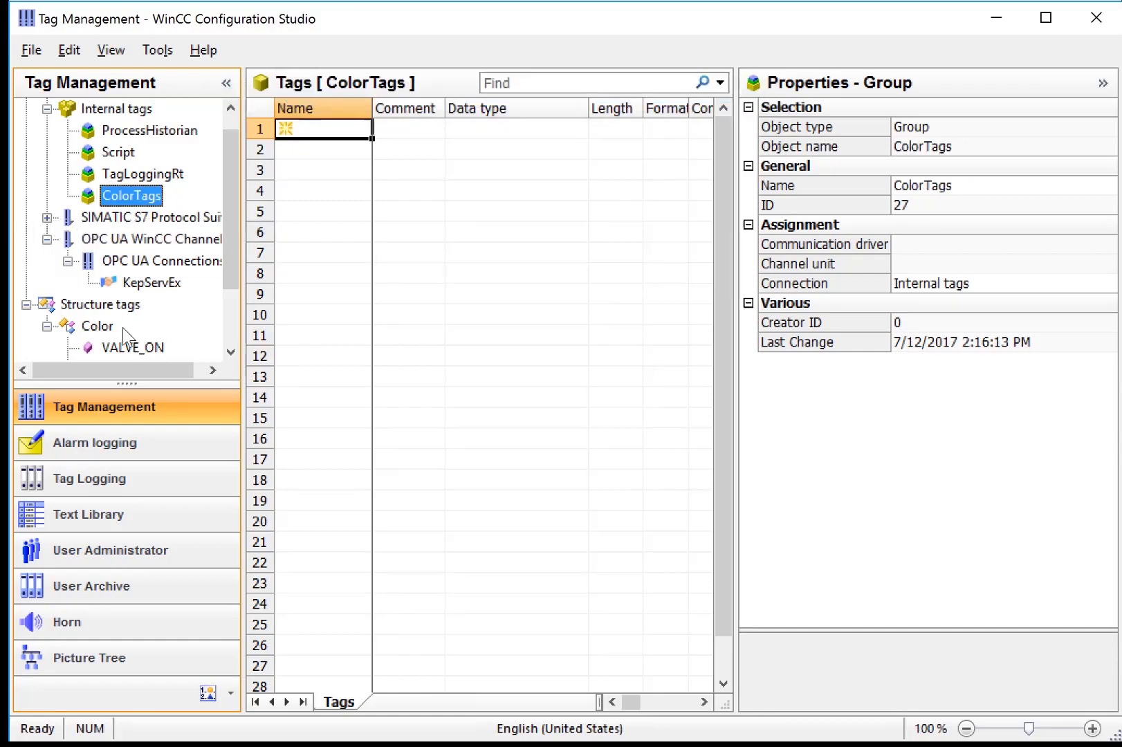
left_click(104, 327)
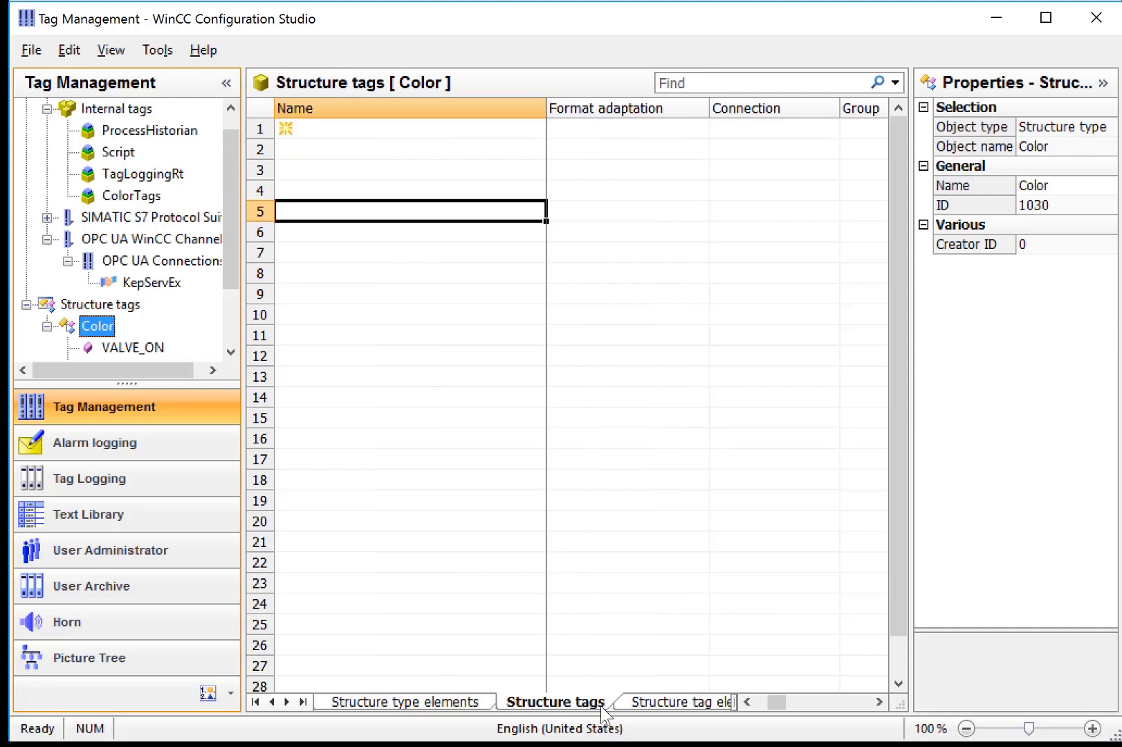
Step: Add a Red structure tag of type Color, keeping its connection as Internal tags
left_click(602, 705)
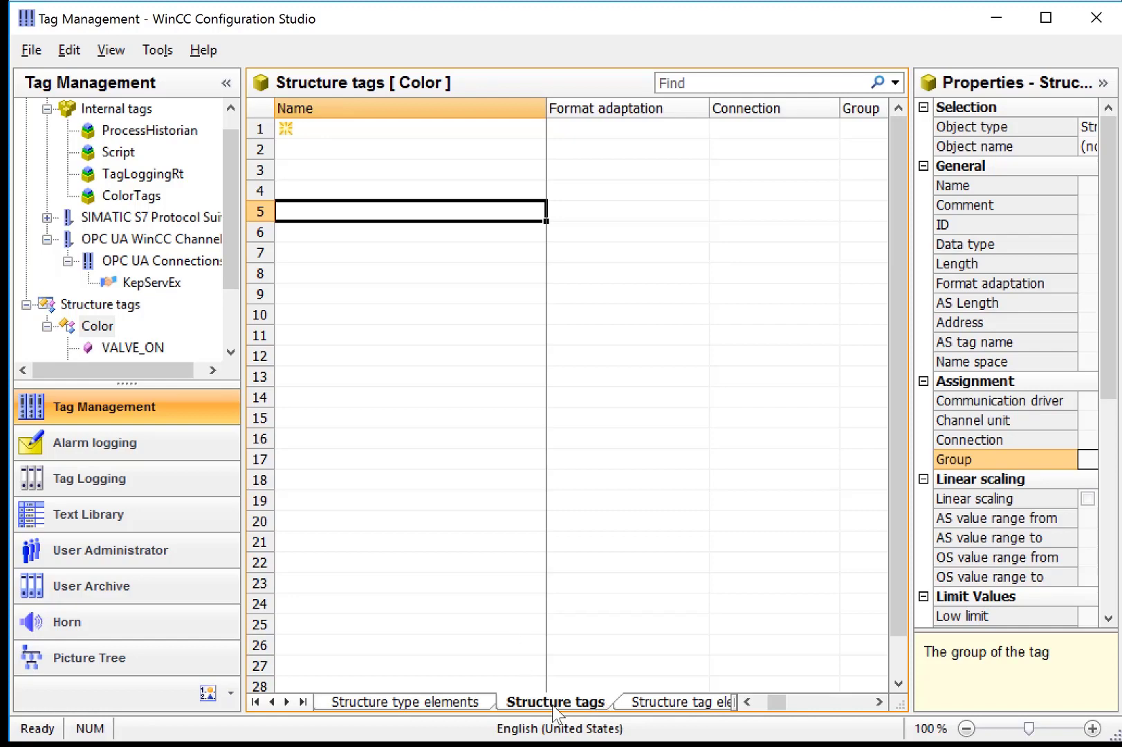
left_click(332, 133)
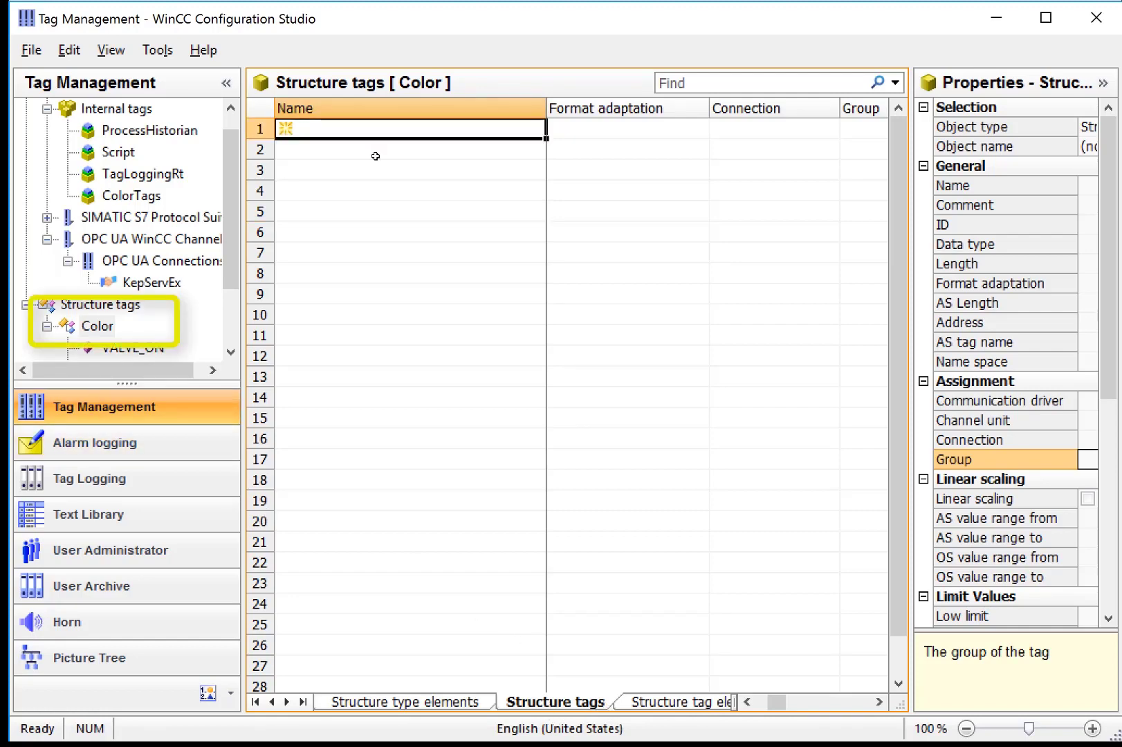
type("Red")
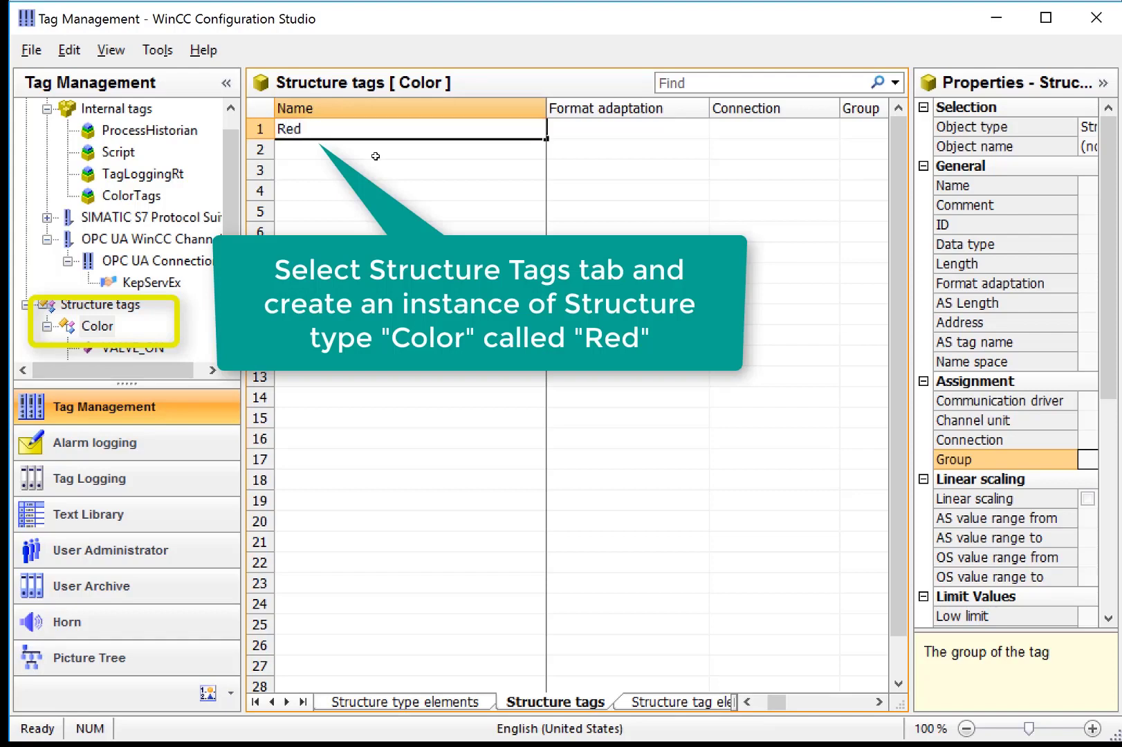
key("Return")
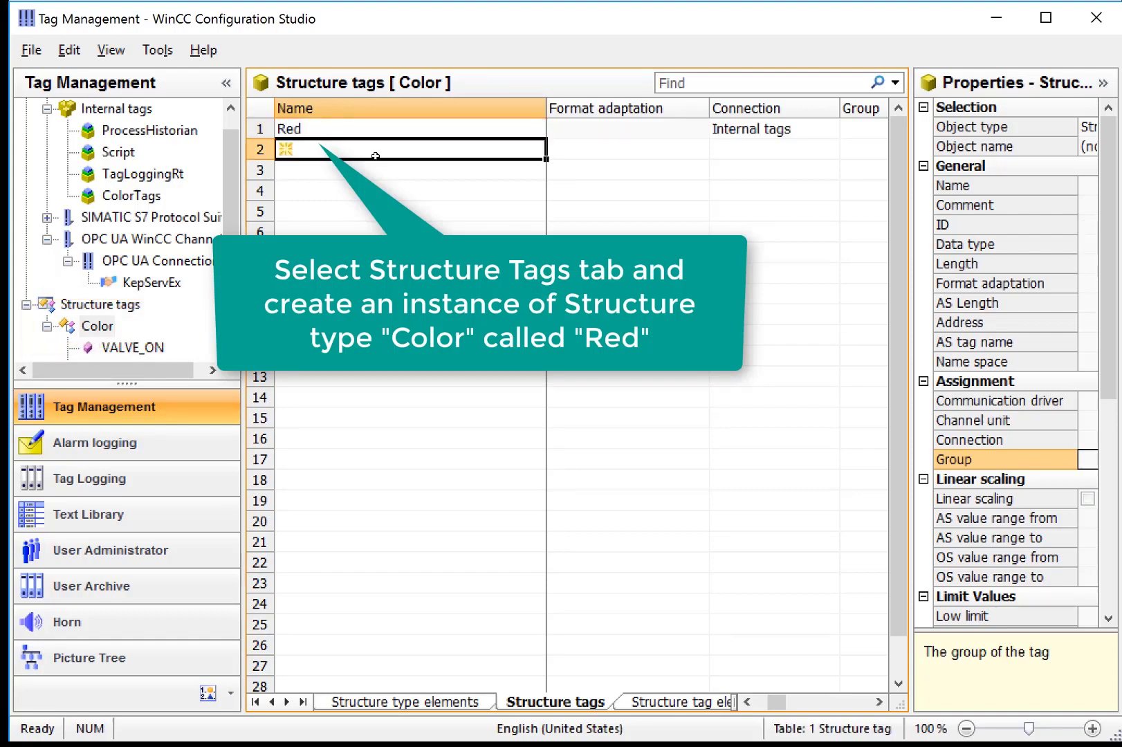
left_click(755, 126)
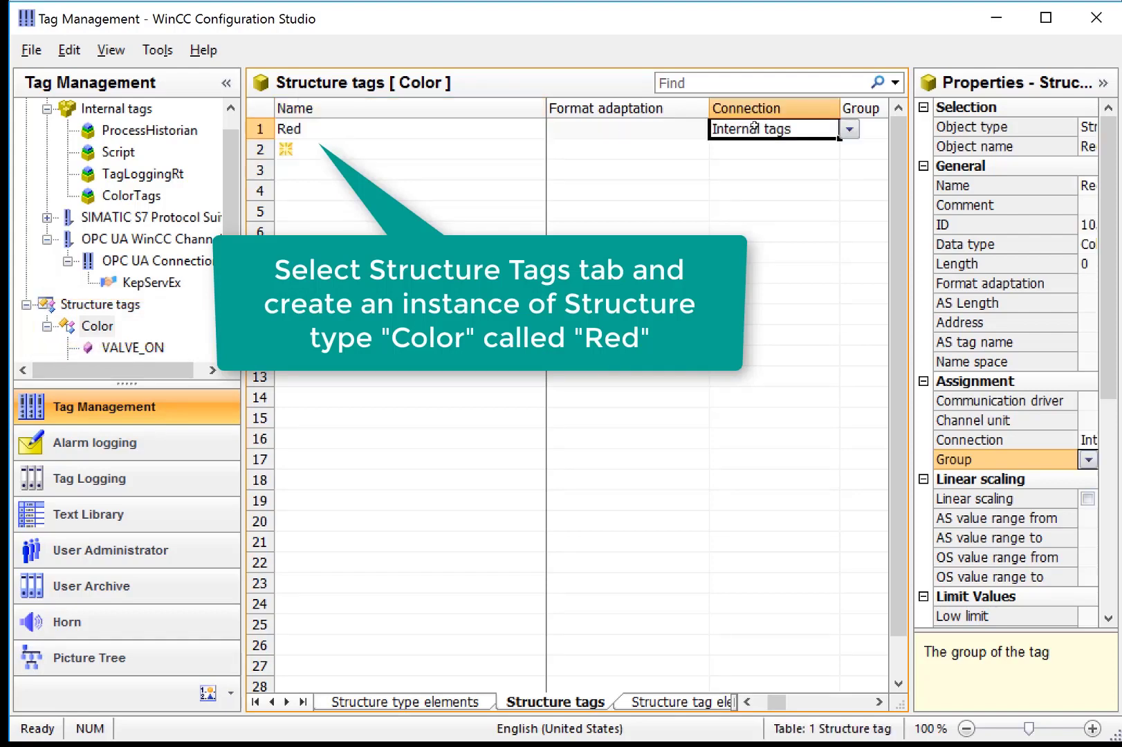
left_click(850, 128)
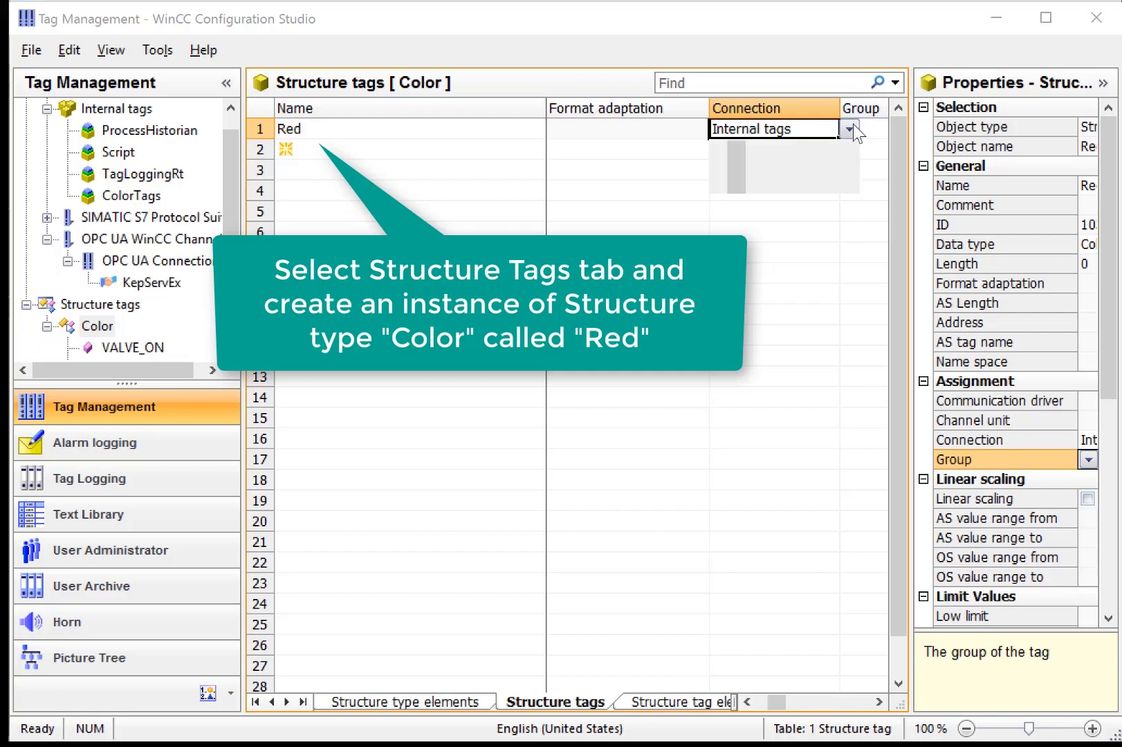
left_click(668, 129)
Step: Assign the Red instance to the ColorTags group
left_click_drag(911, 351, 726, 336)
left_click(1088, 460)
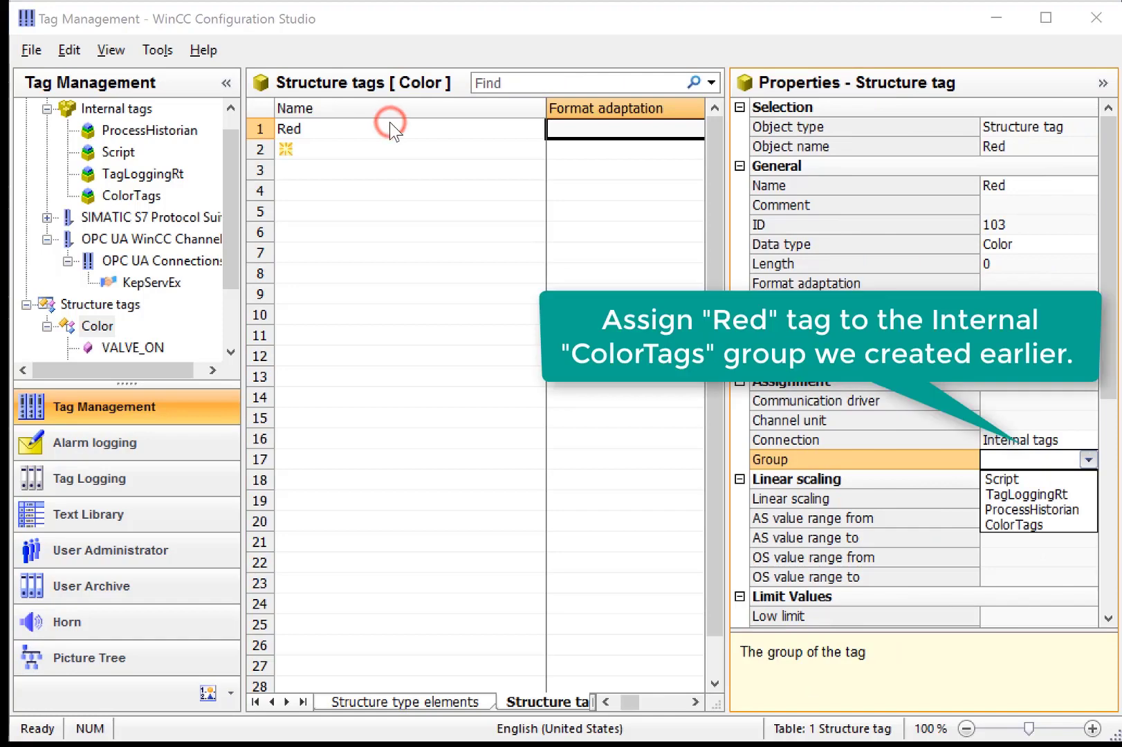
left_click(1003, 525)
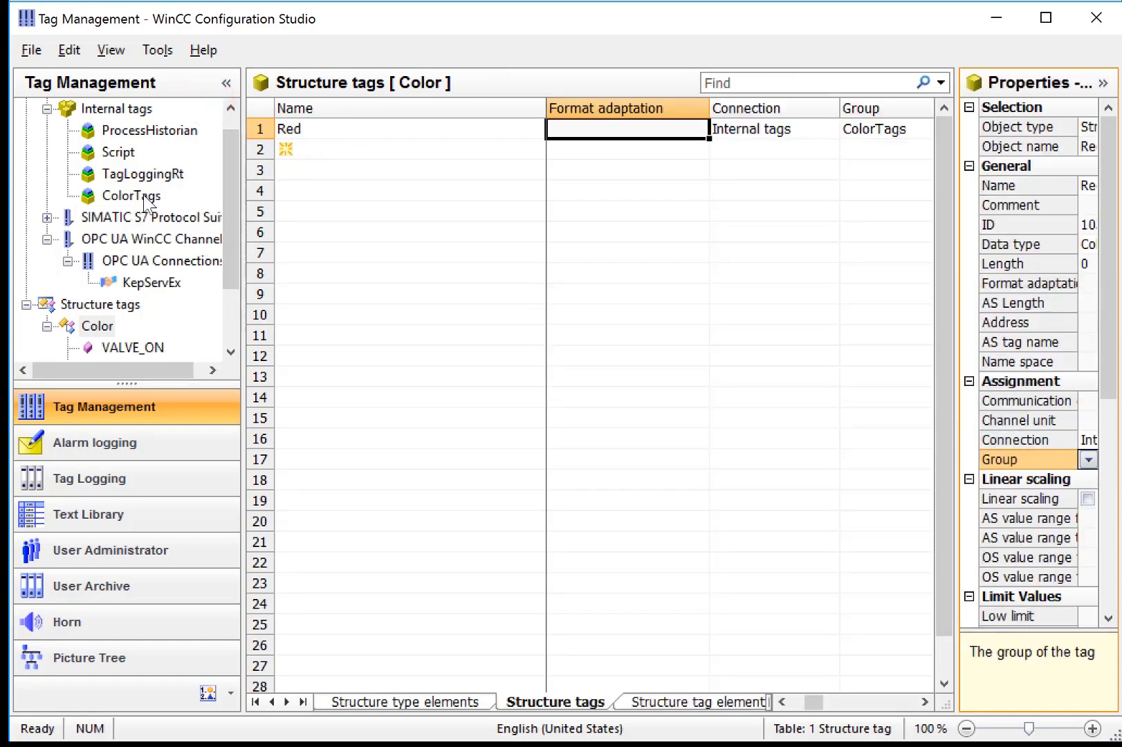
Step: Show the ColorTags group and widen the Name column to read the five Red tags
left_click(131, 195)
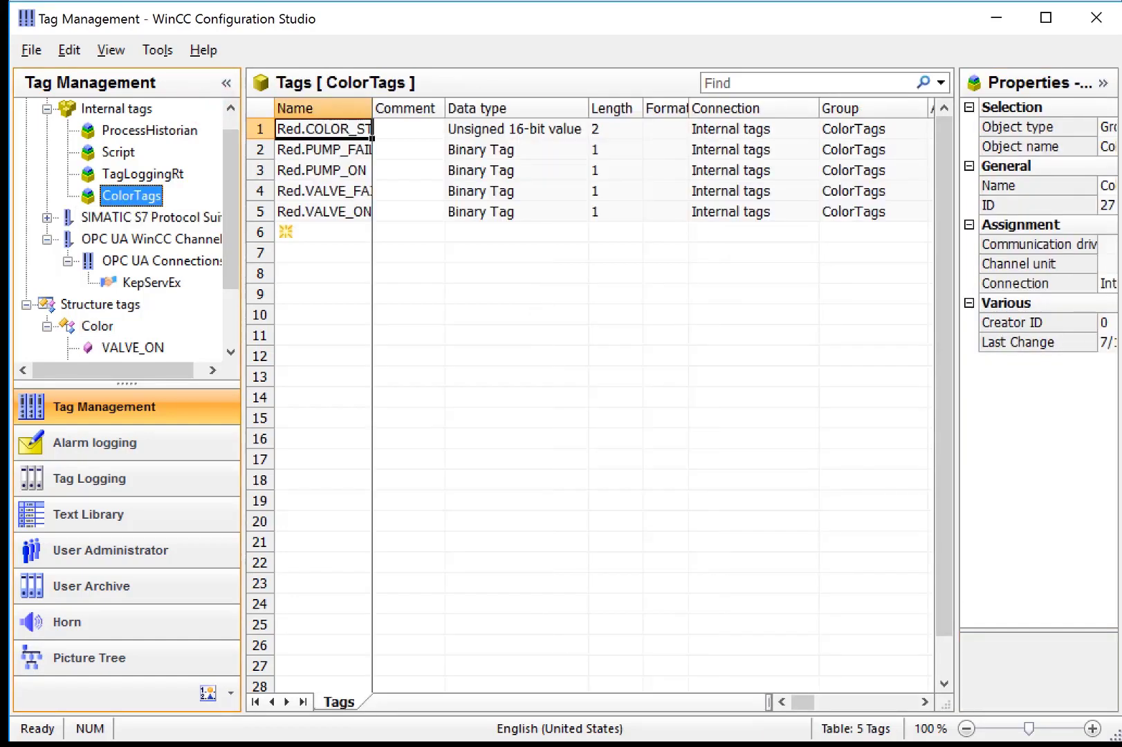
left_click_drag(374, 104, 478, 105)
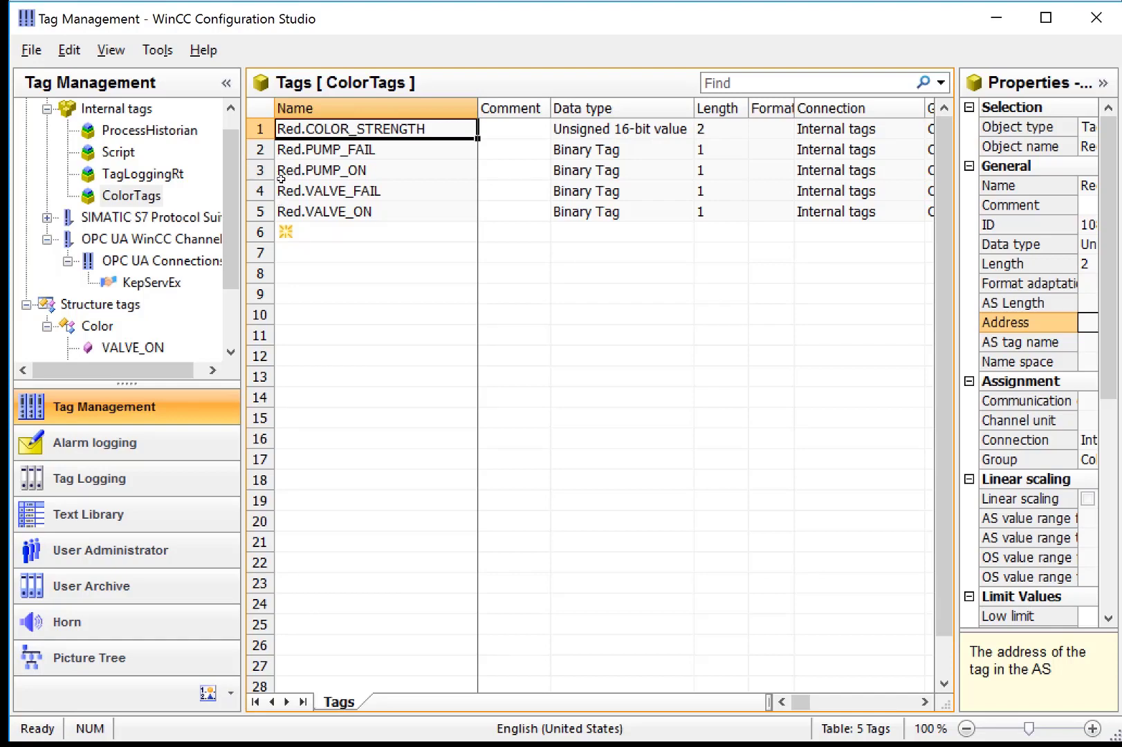
Step: Add Blue and Green structure tags of the Color type
left_click(103, 328)
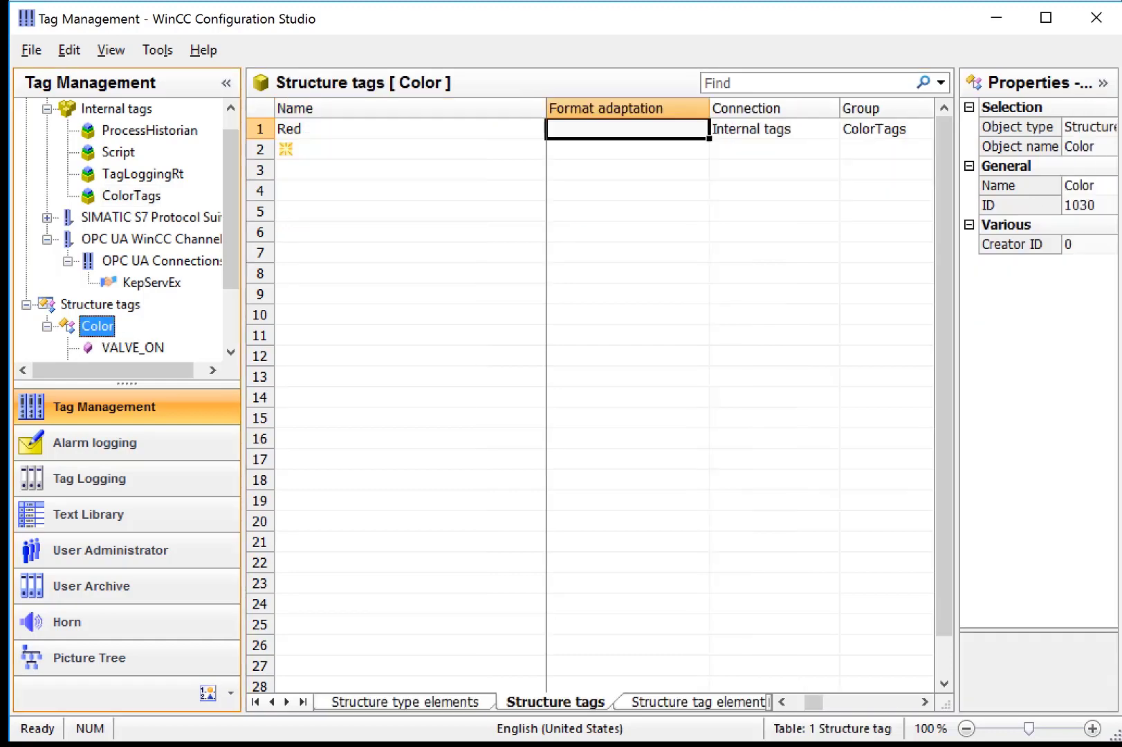
left_click(336, 148)
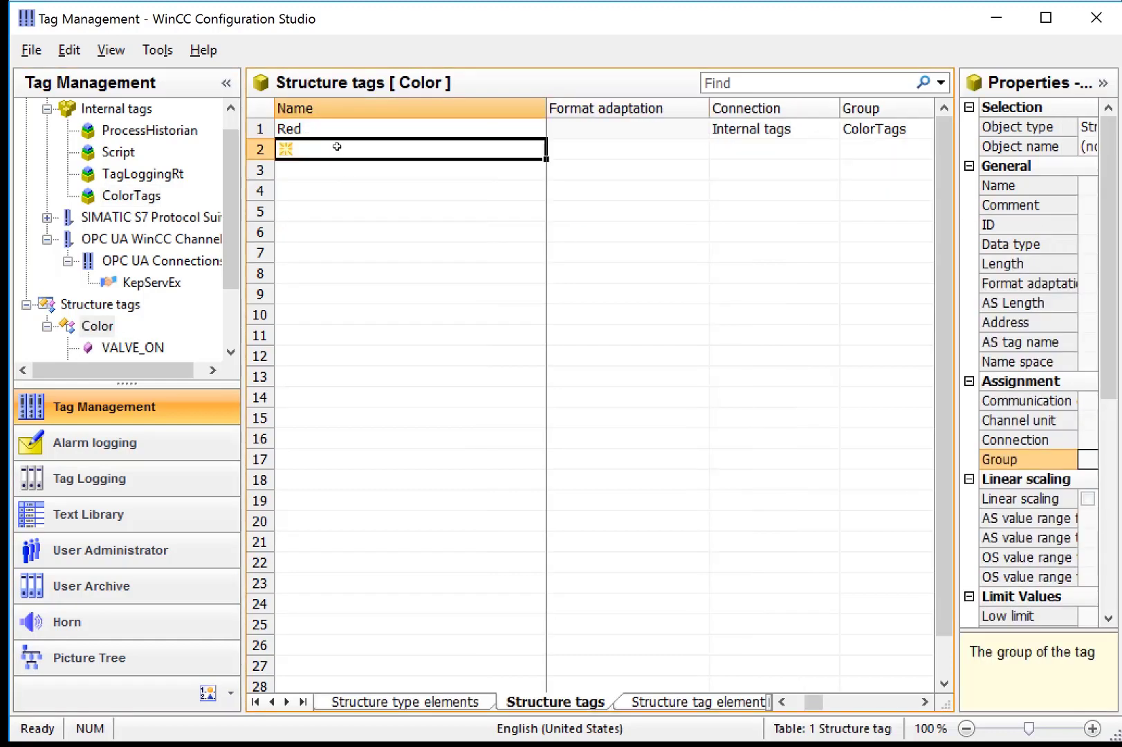
type("Blue")
key("Return")
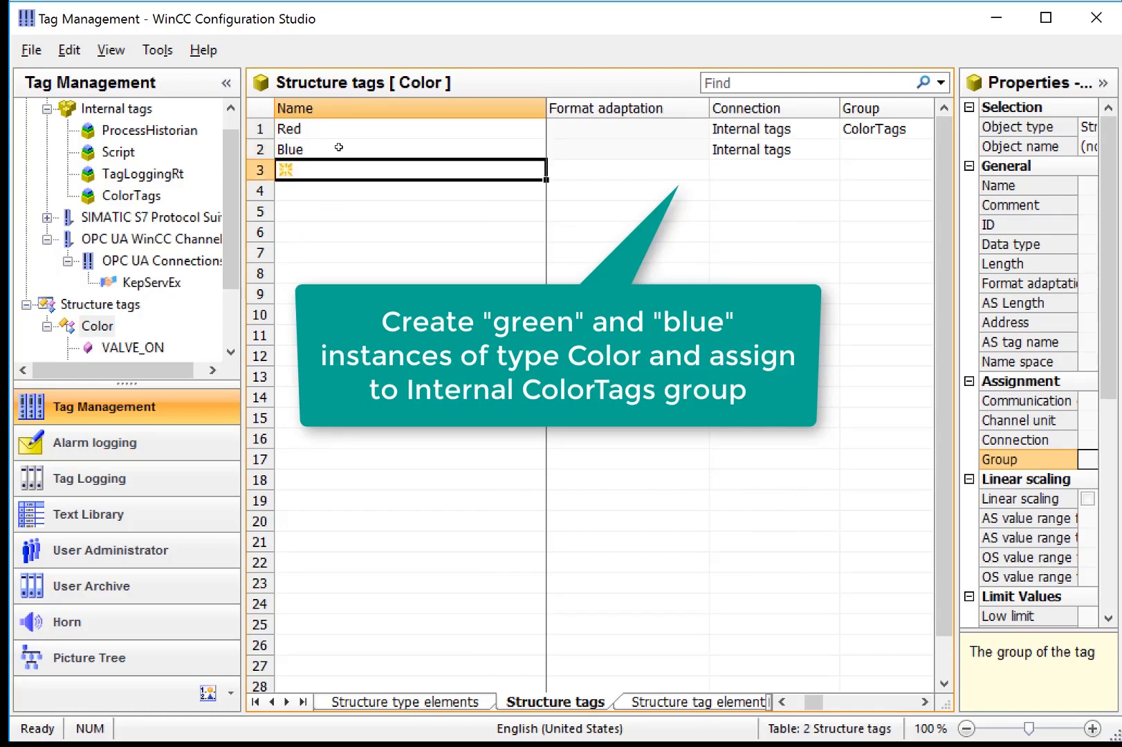
type("Green")
Step: Fill the ColorTags group down to Blue and Green, then check all 15 tags
left_click(797, 135)
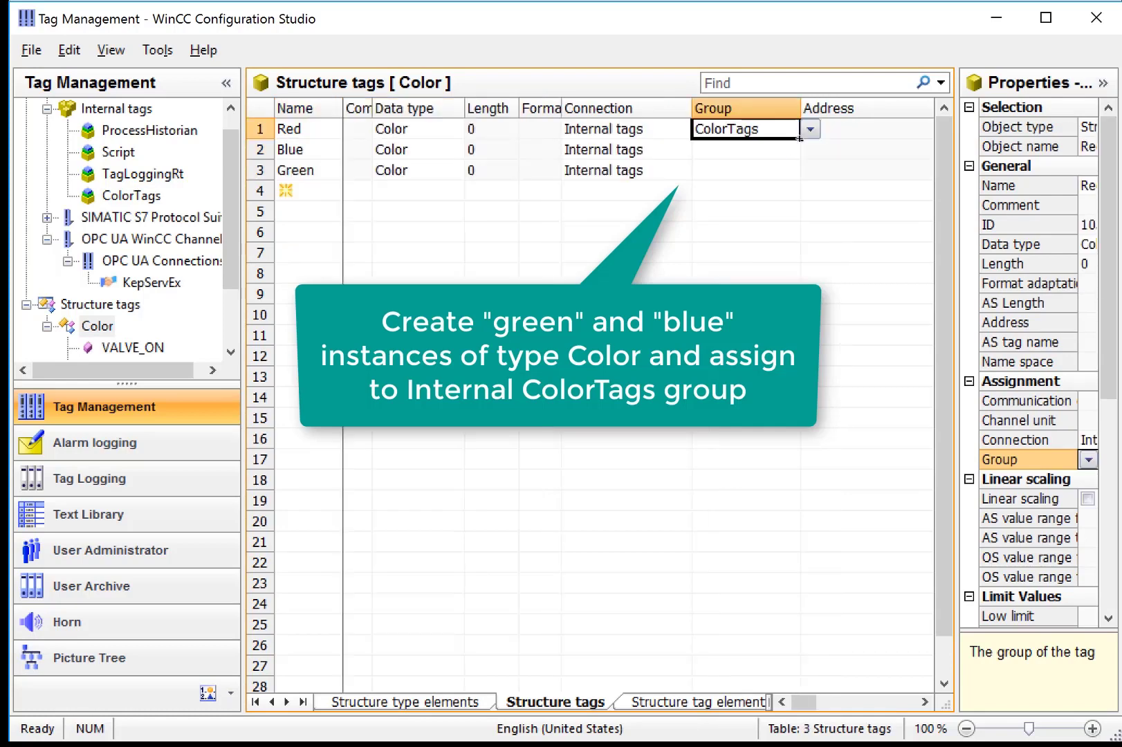
left_click_drag(799, 138, 797, 180)
left_click(761, 209)
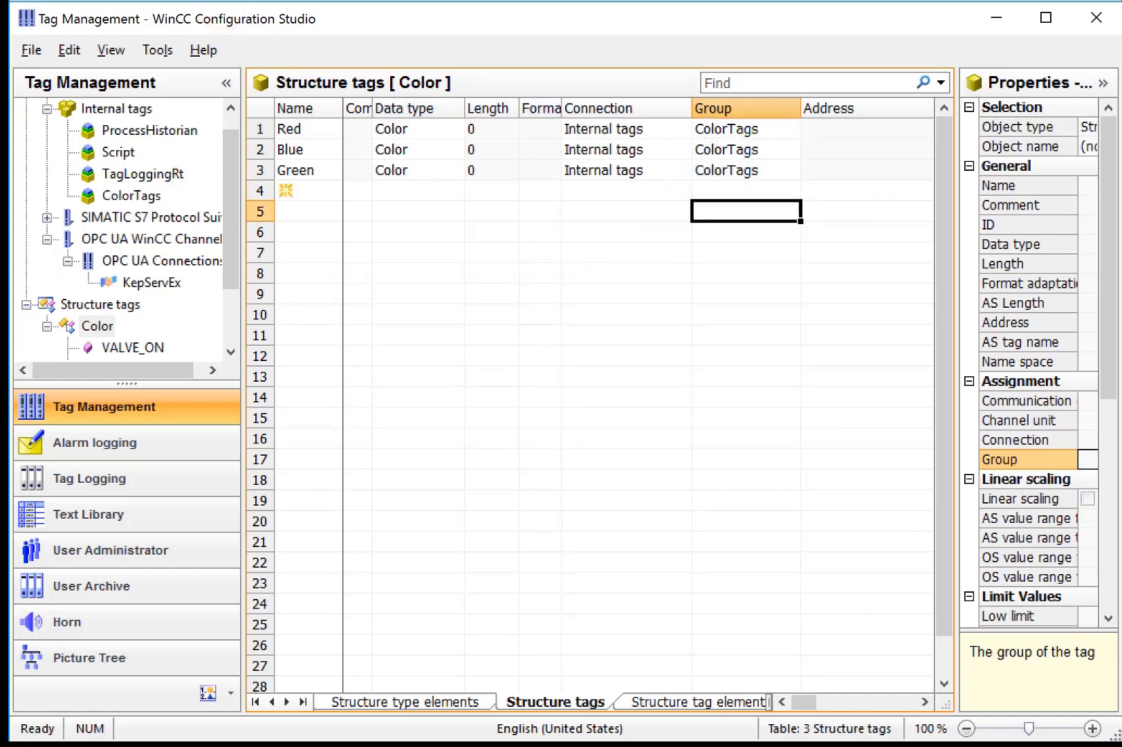
left_click(128, 196)
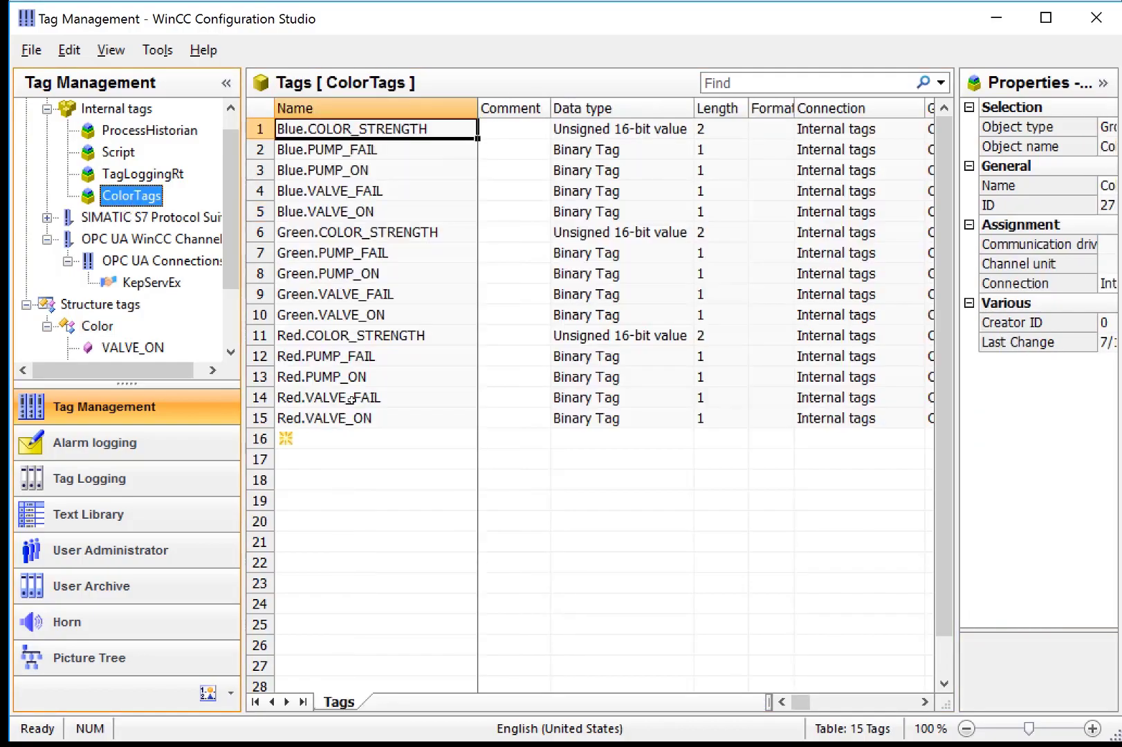